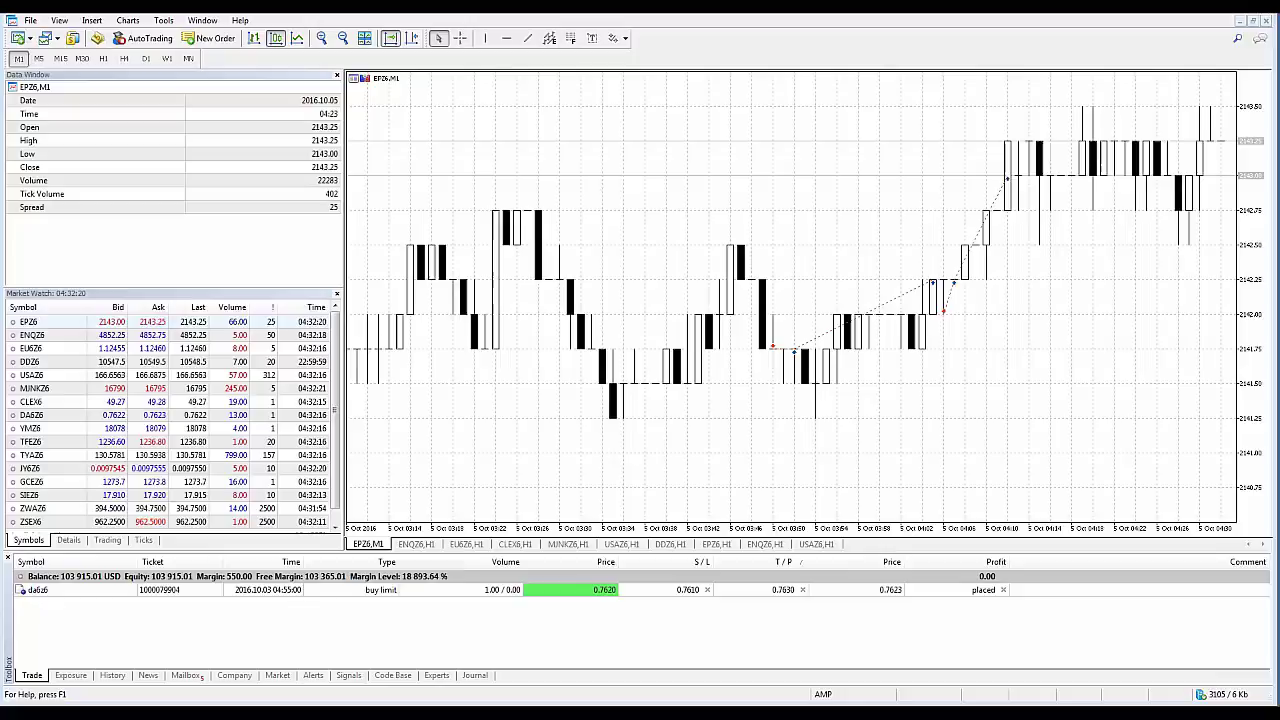
click(459, 40)
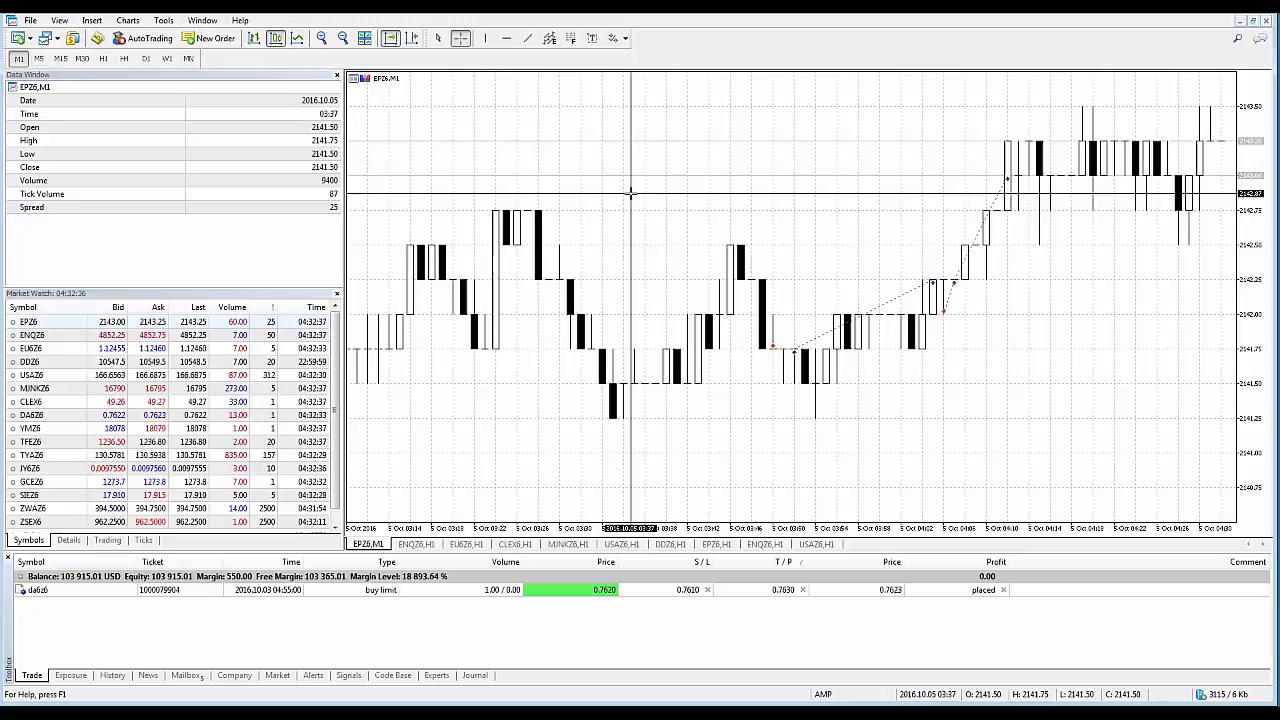
click(437, 38)
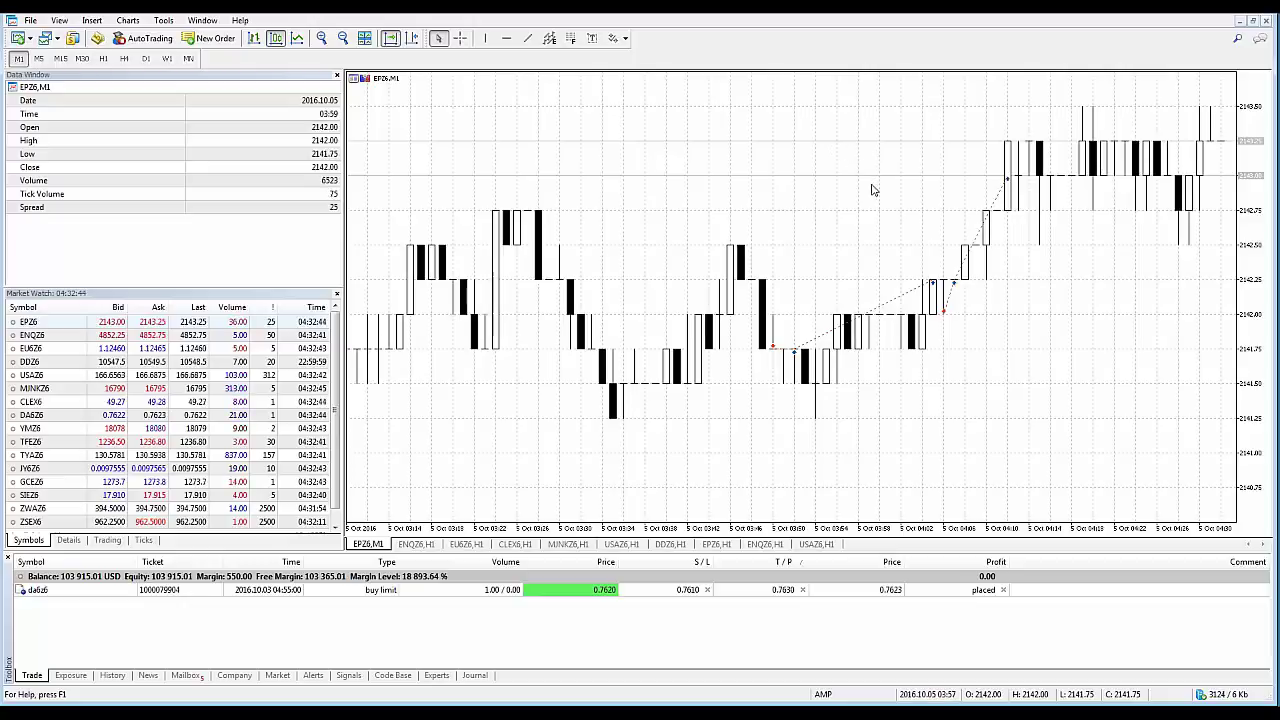
click(460, 39)
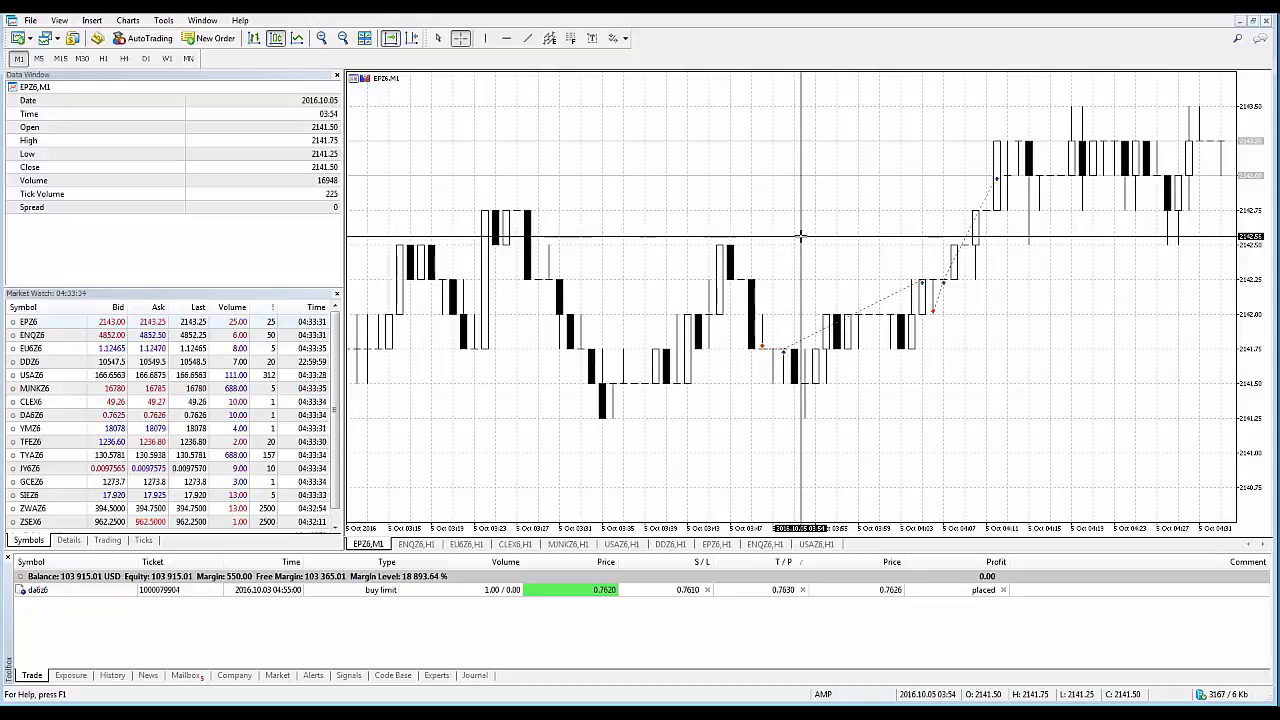
right_click(800, 237)
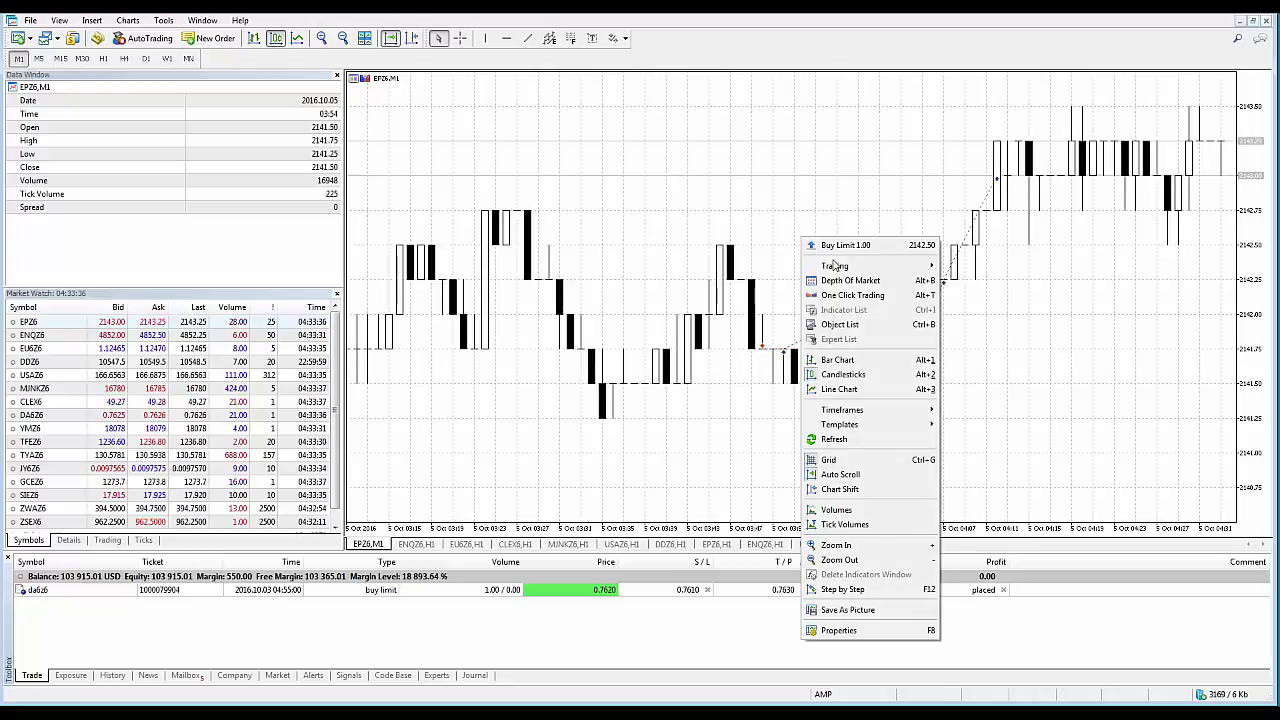
mouse_move(836, 265)
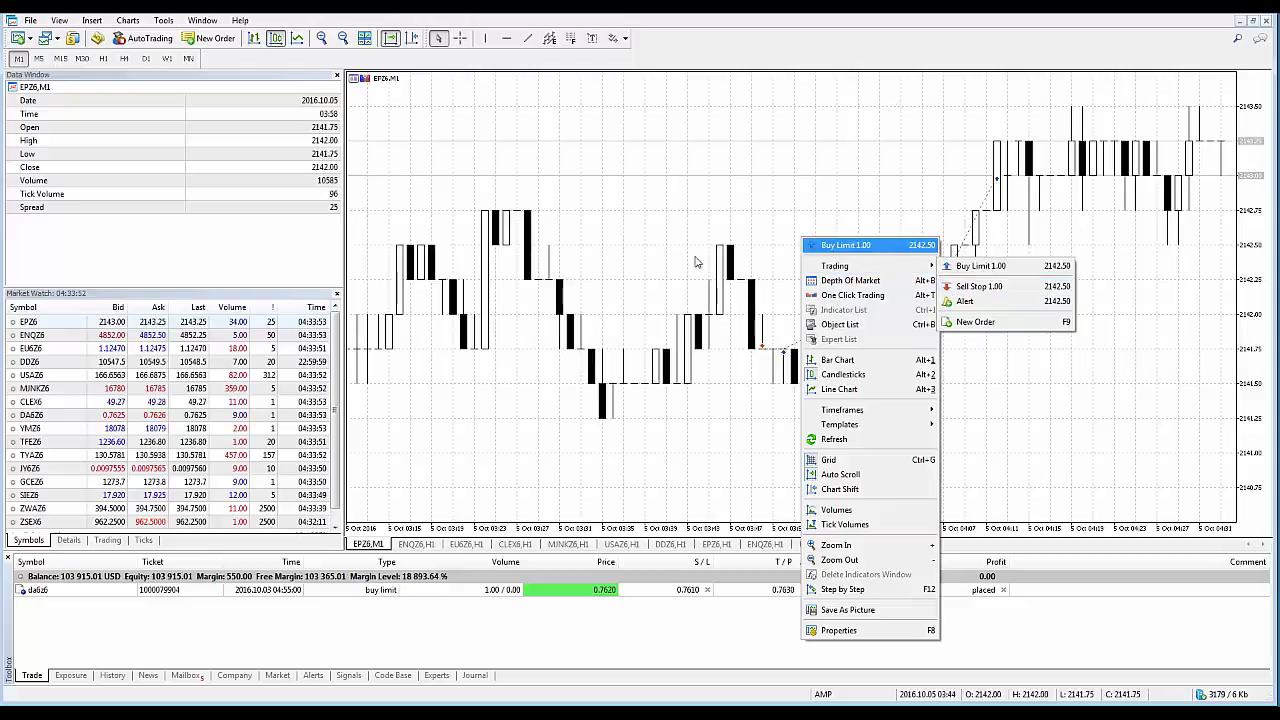
click(549, 86)
click(460, 39)
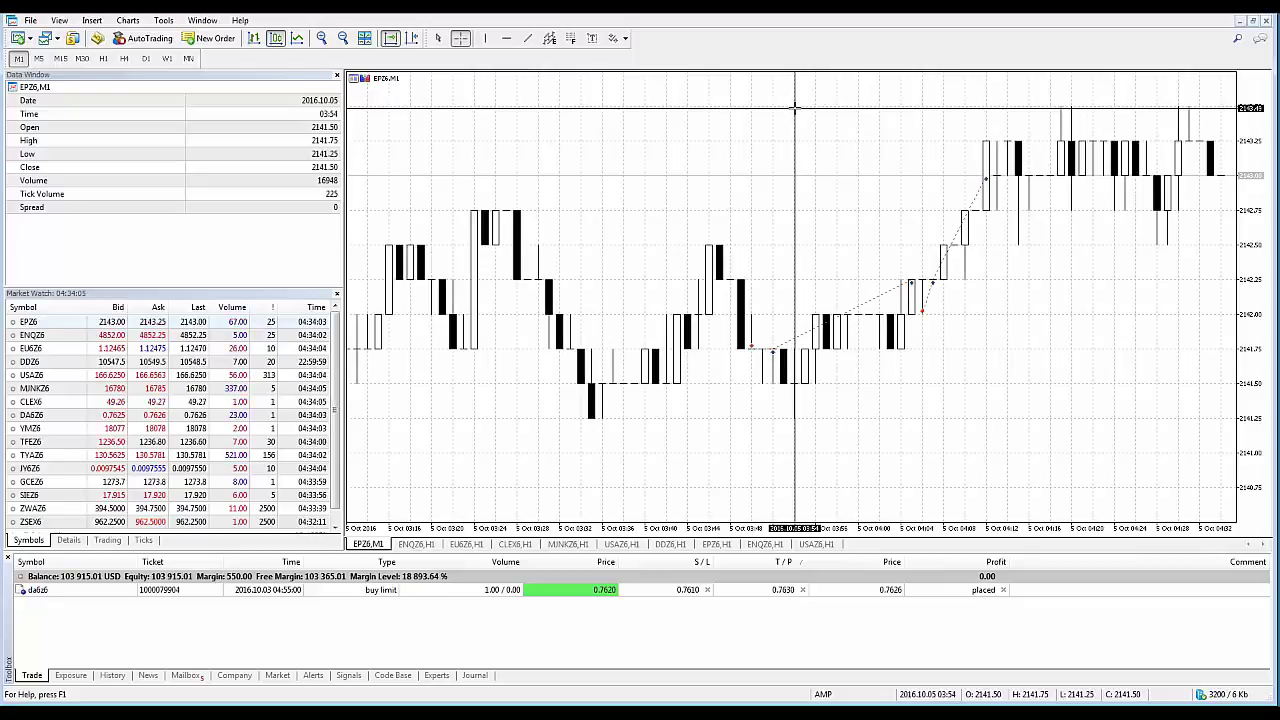
Dismiss the chart's trading menu without ordering and switch crosshair mode back on.
right_click(795, 107)
mouse_move(829, 137)
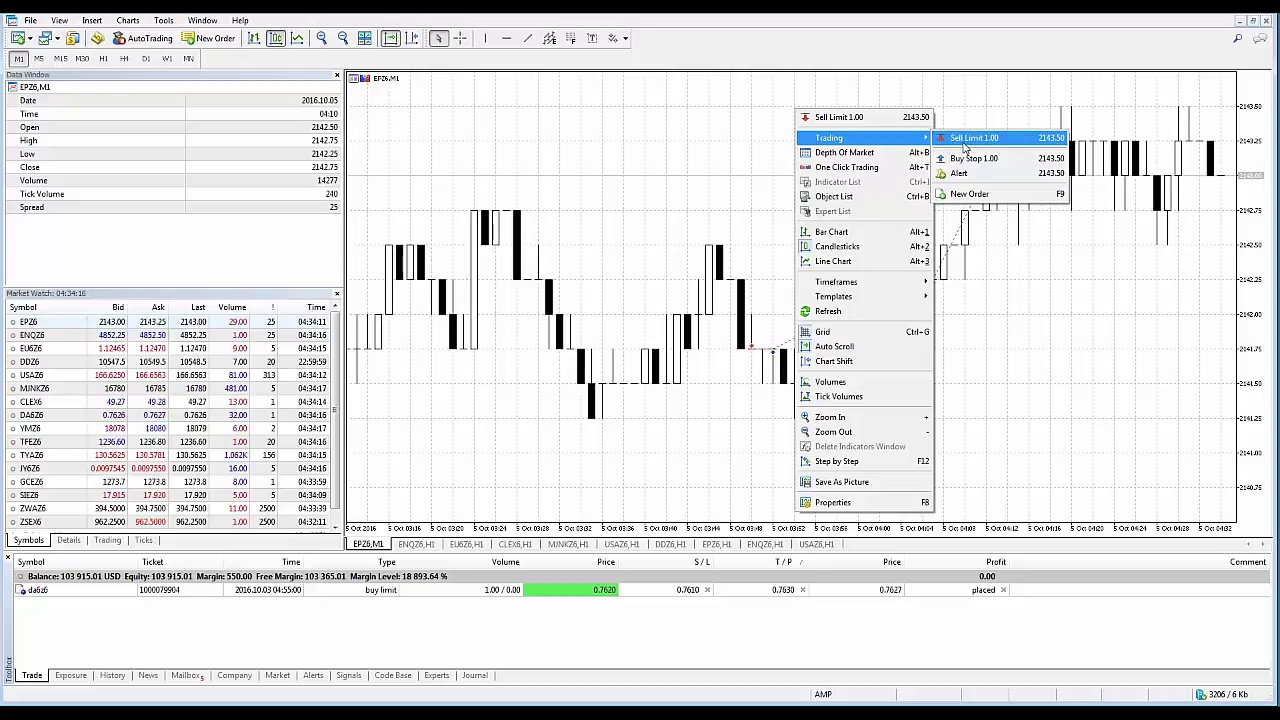
click(787, 248)
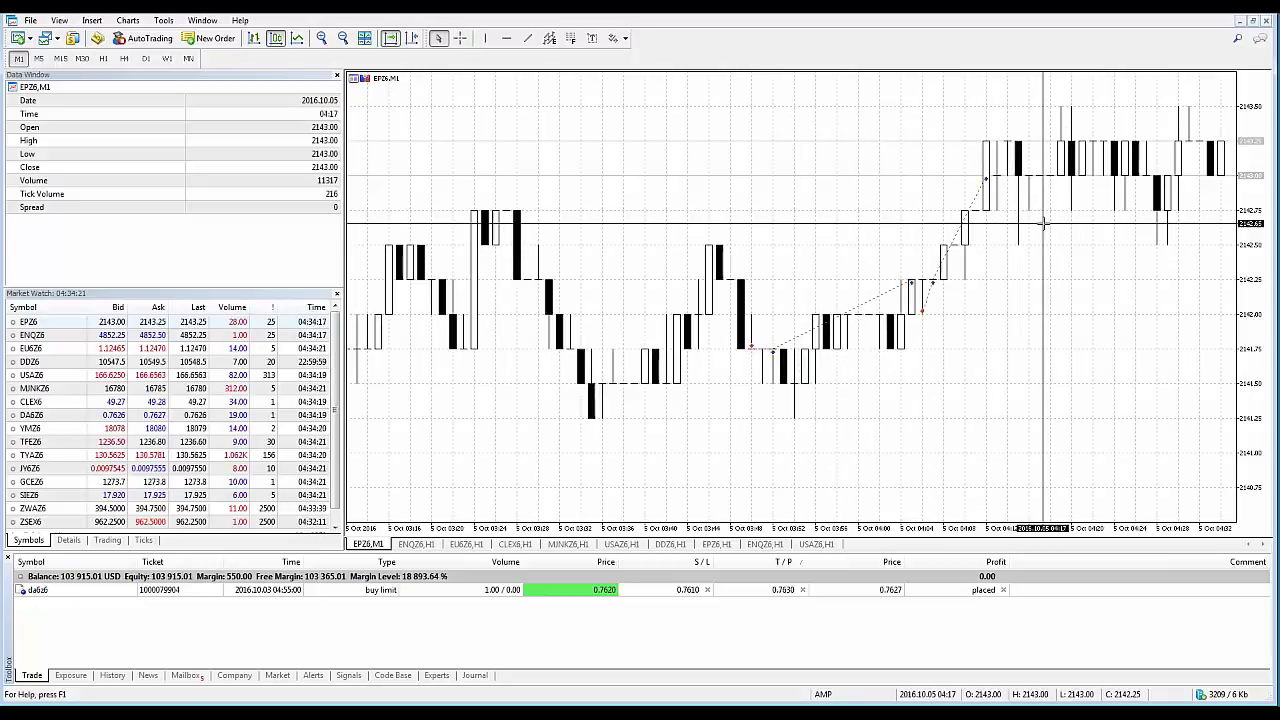
middle_click(1055, 262)
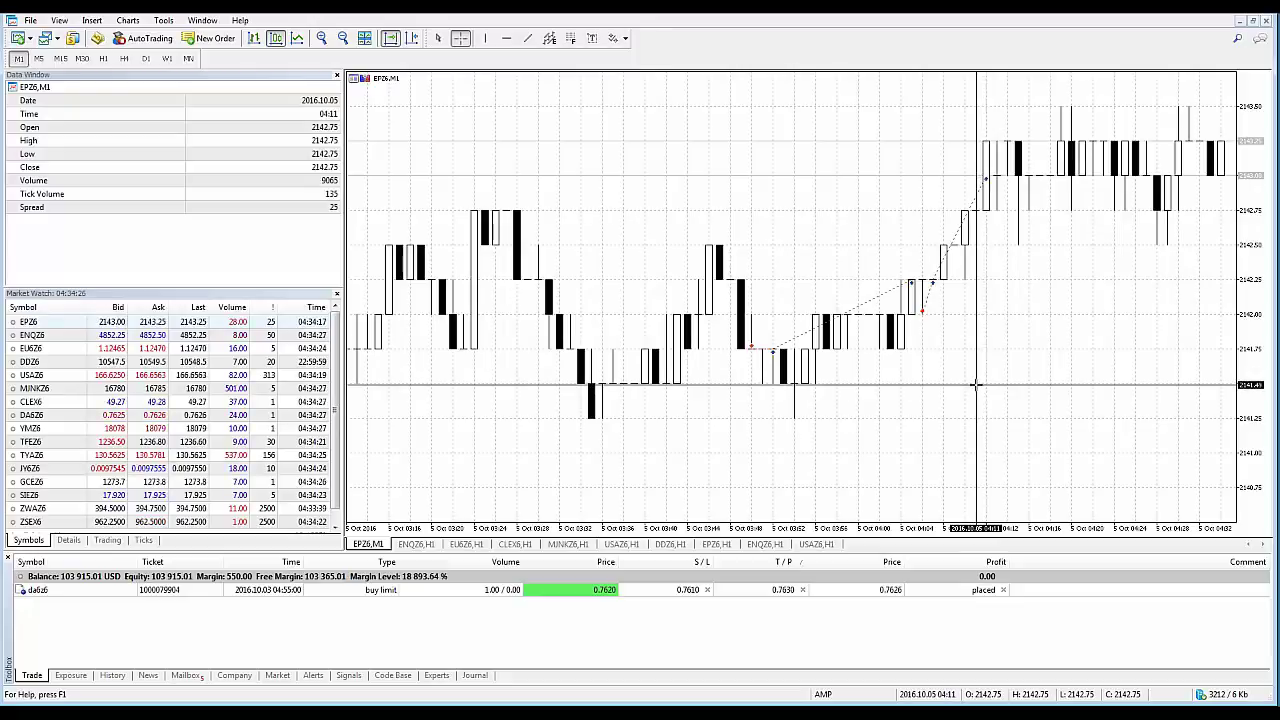
Place a 1-lot EPZ6 buy limit at 2141.50 from the chart, then delete it in the Trade tab.
right_click(976, 385)
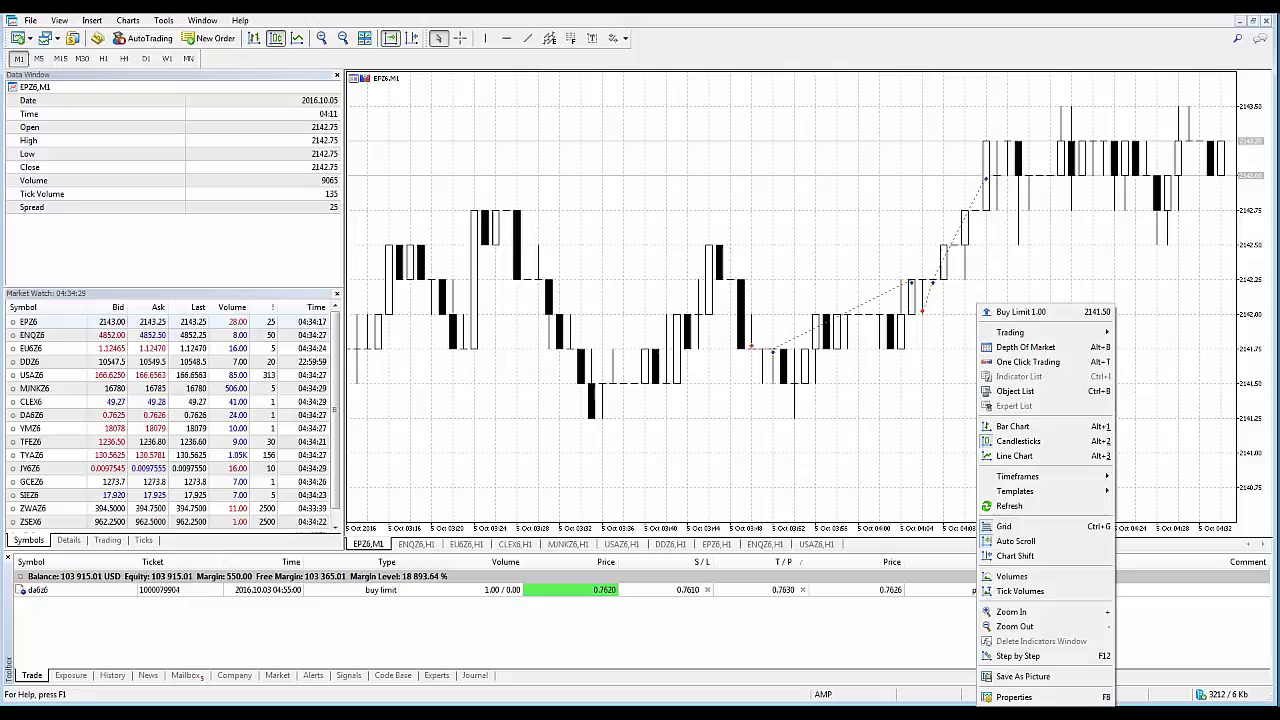
mouse_move(1020, 341)
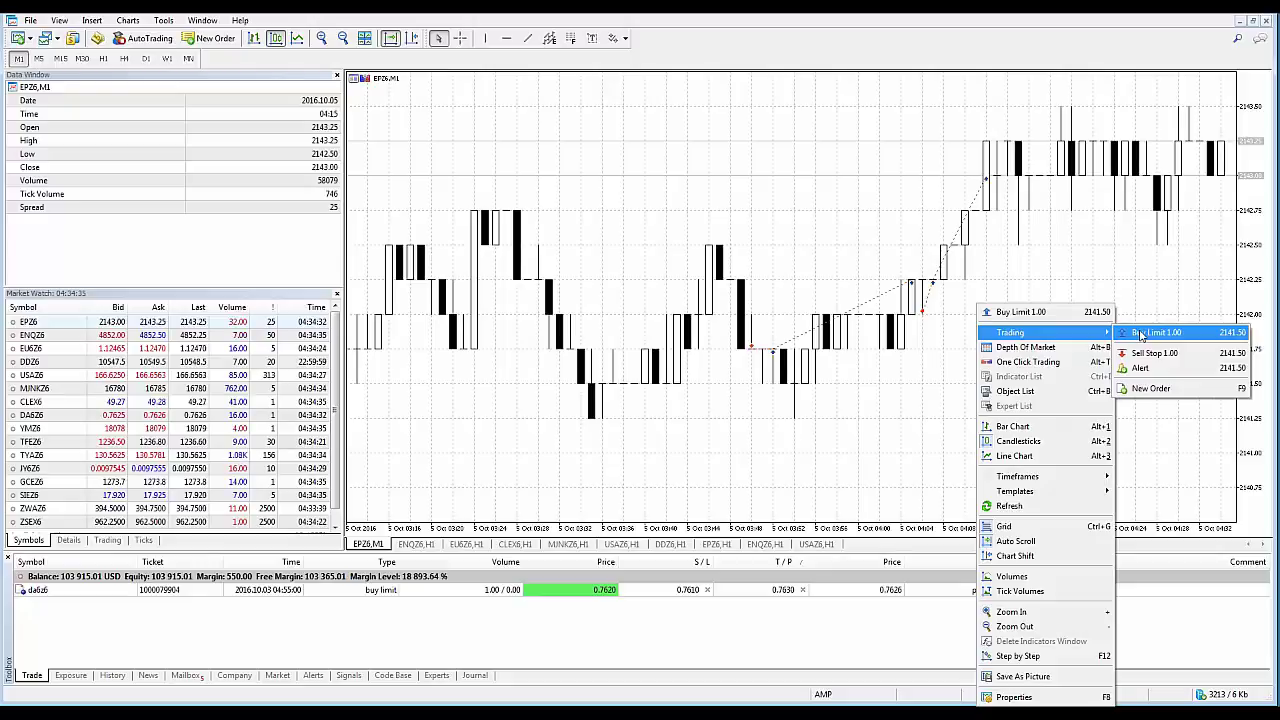
click(1140, 335)
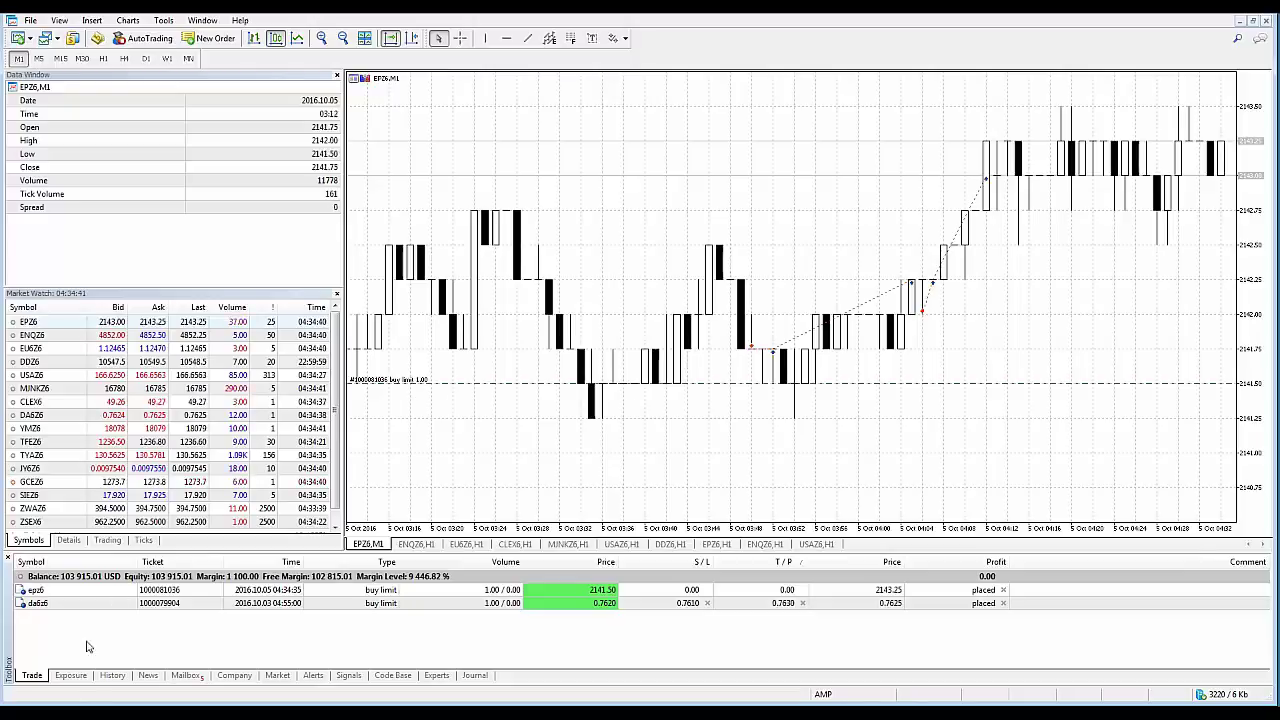
click(63, 591)
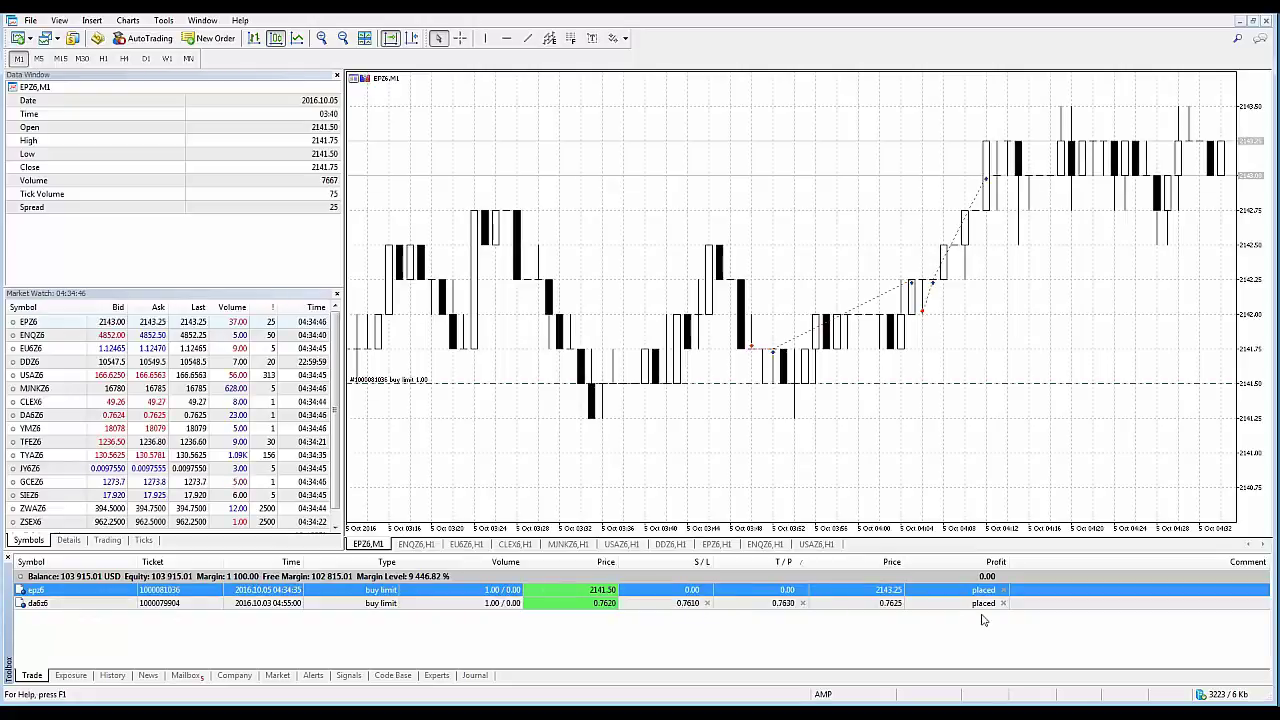
click(1003, 591)
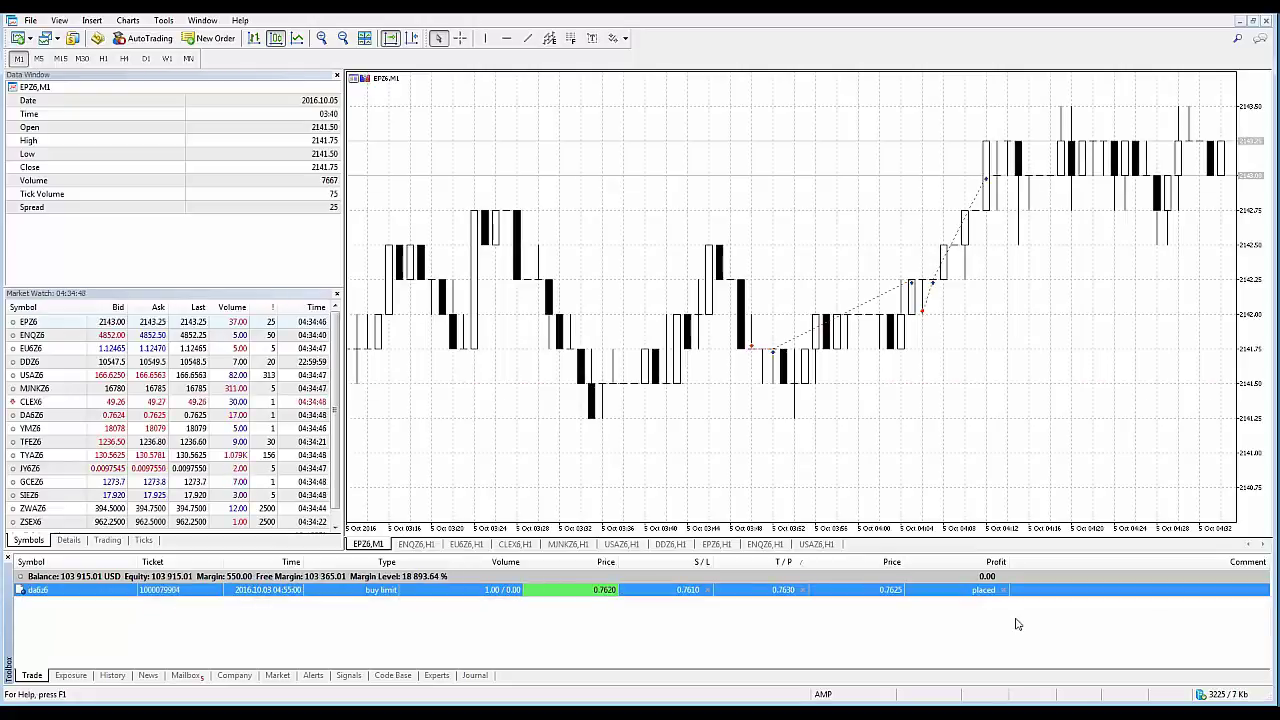
Raise the one-click trading volume to 3 lots and hide the panel again.
click(366, 82)
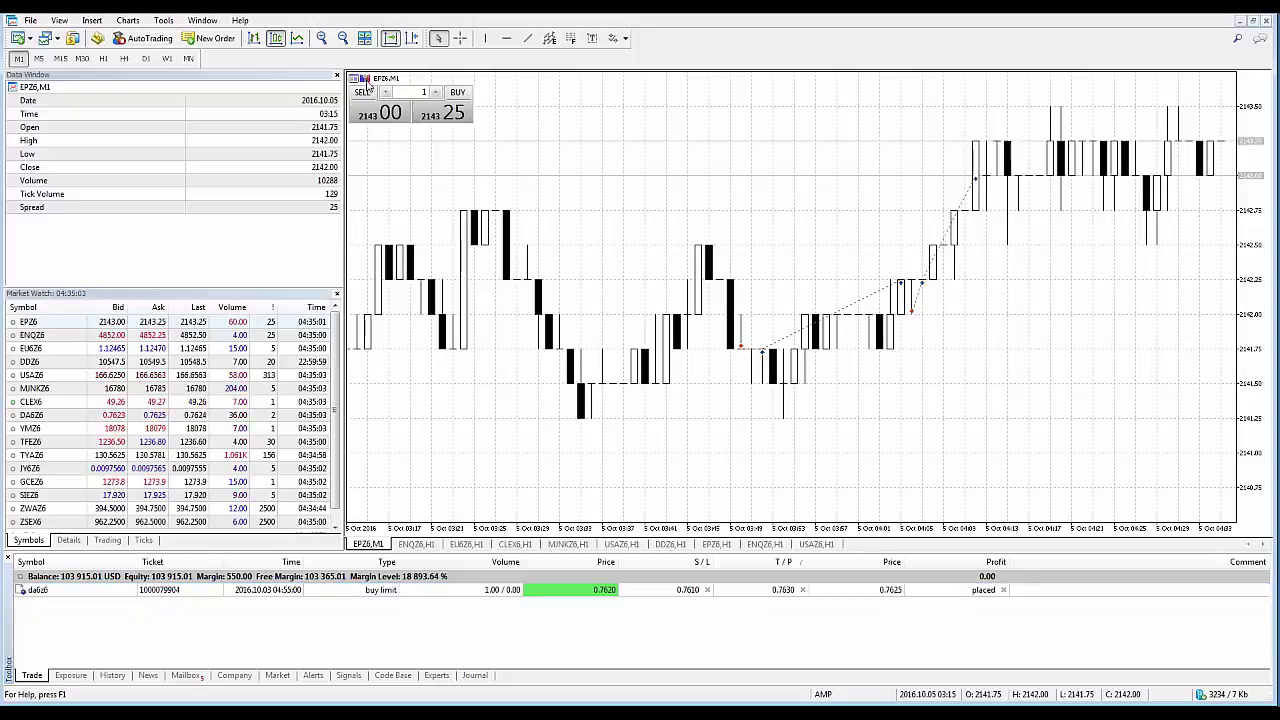
click(434, 92)
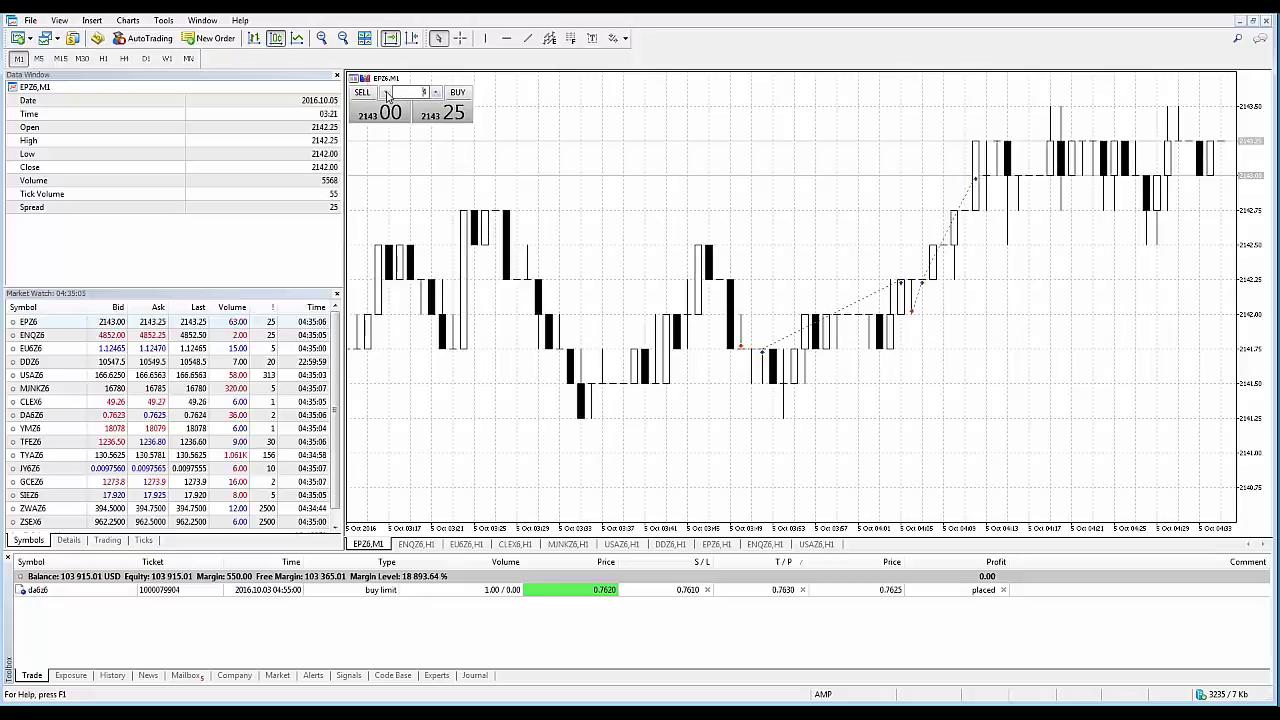
click(434, 92)
key(alt+t)
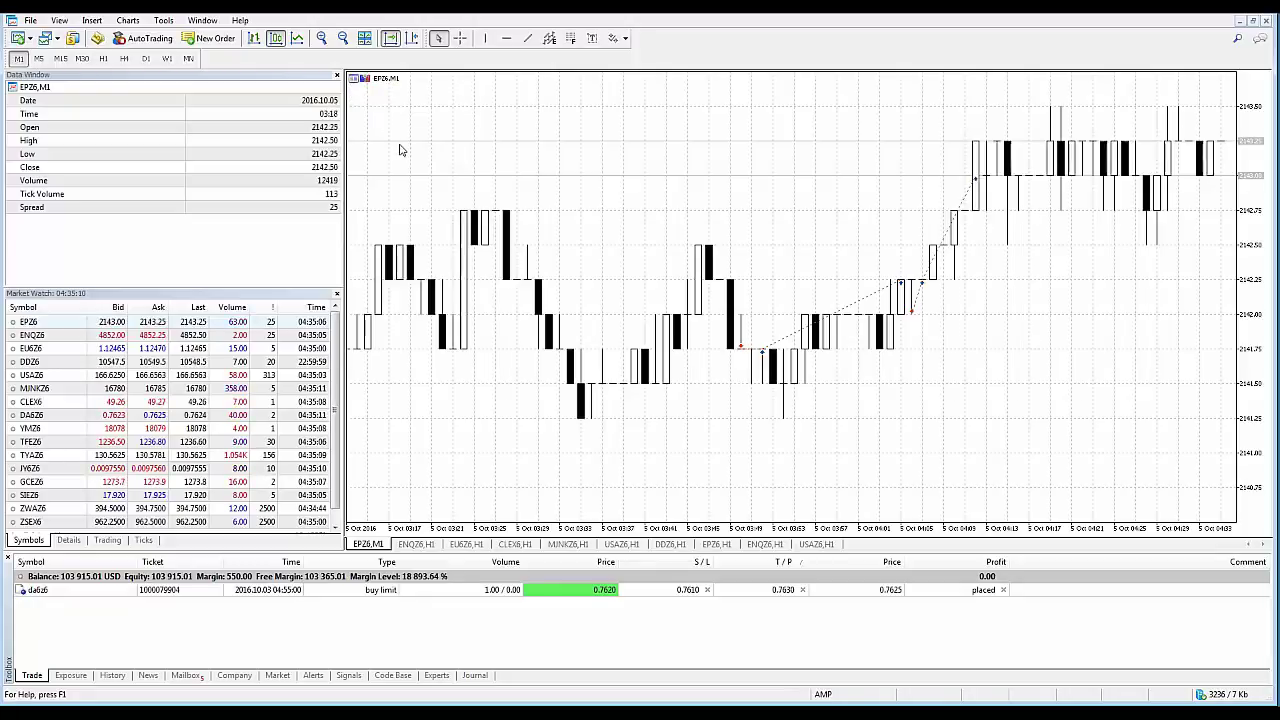
Place a 3-lot EPZ6 buy limit at 2141.50, then delete that order.
right_click(1006, 386)
mouse_move(1072, 340)
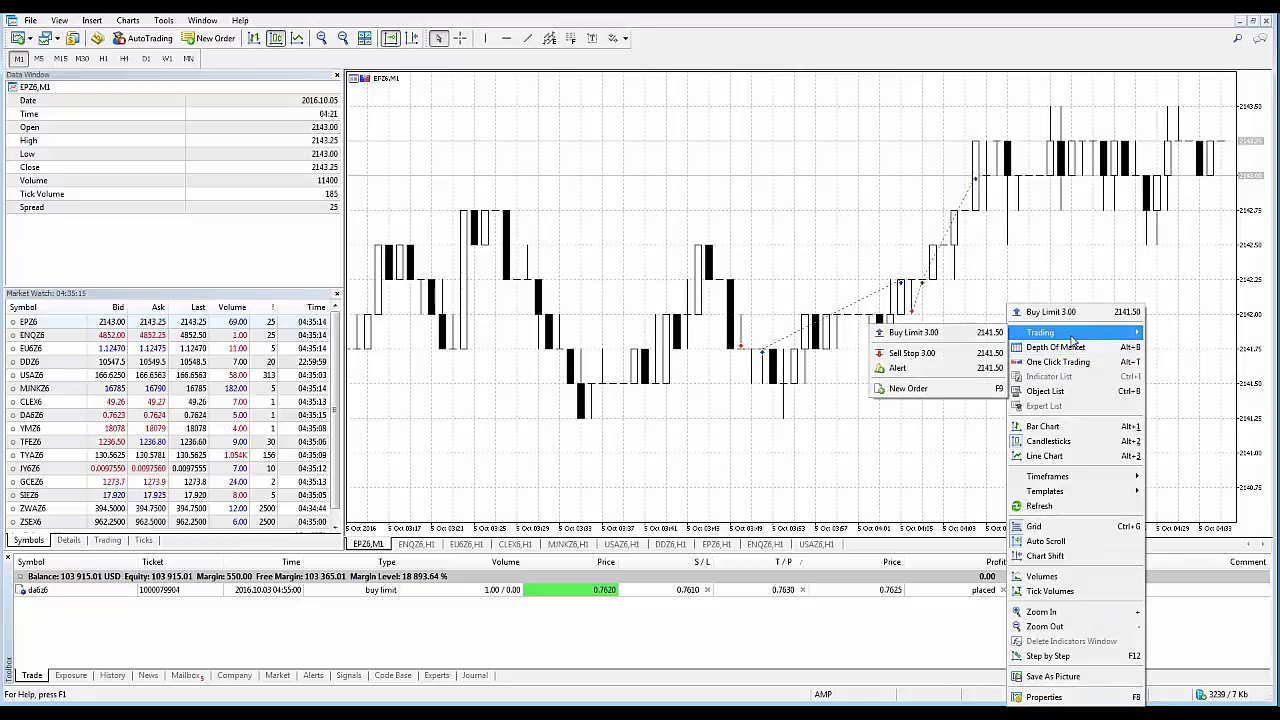
click(934, 335)
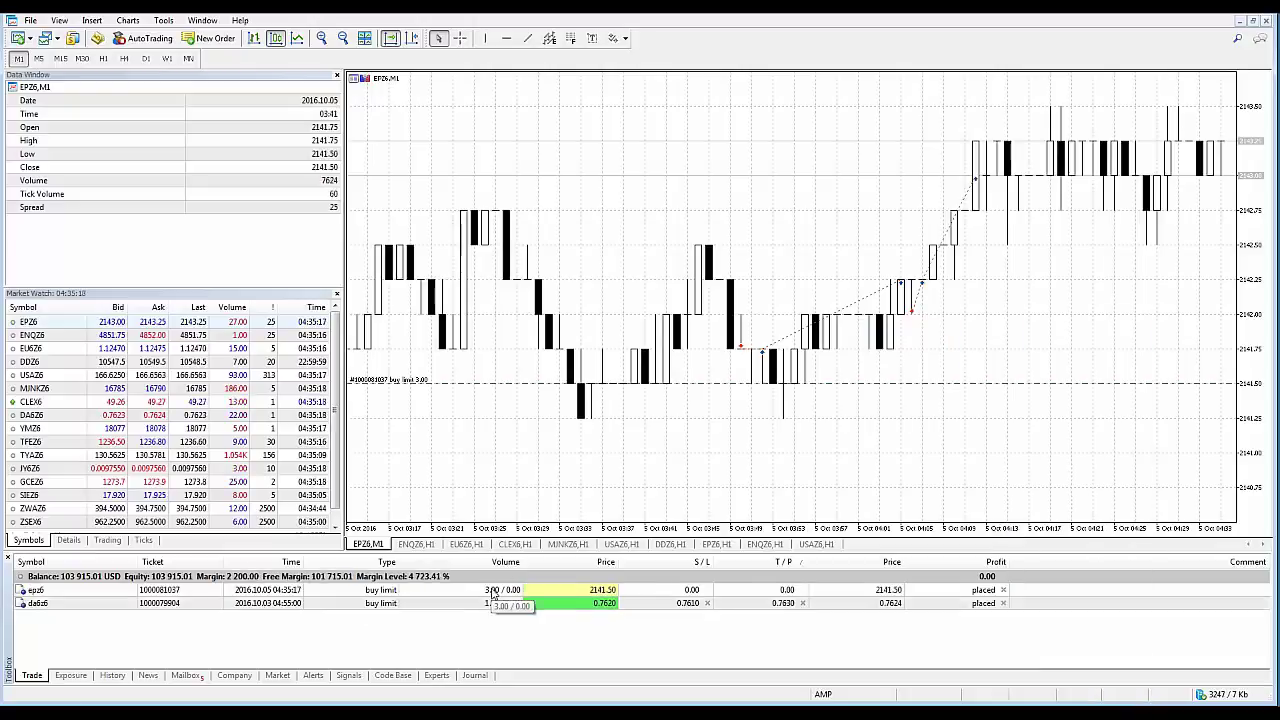
click(493, 592)
click(1003, 590)
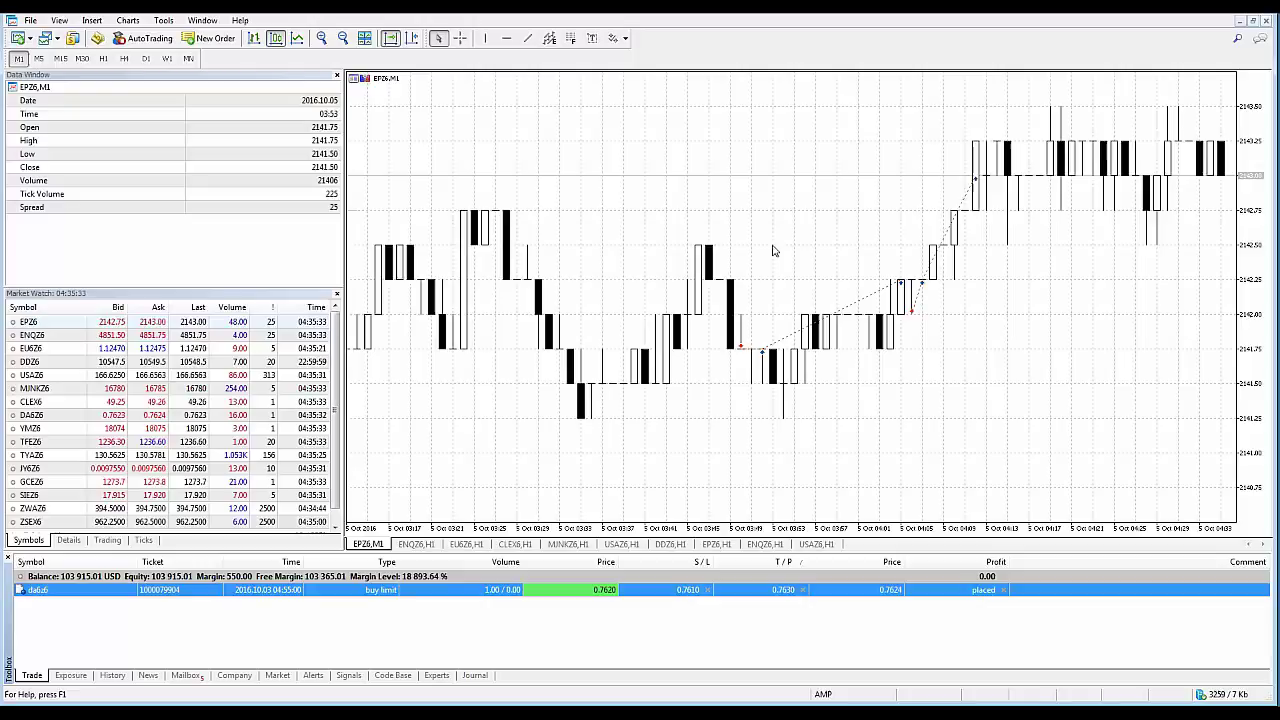
right_click(933, 420)
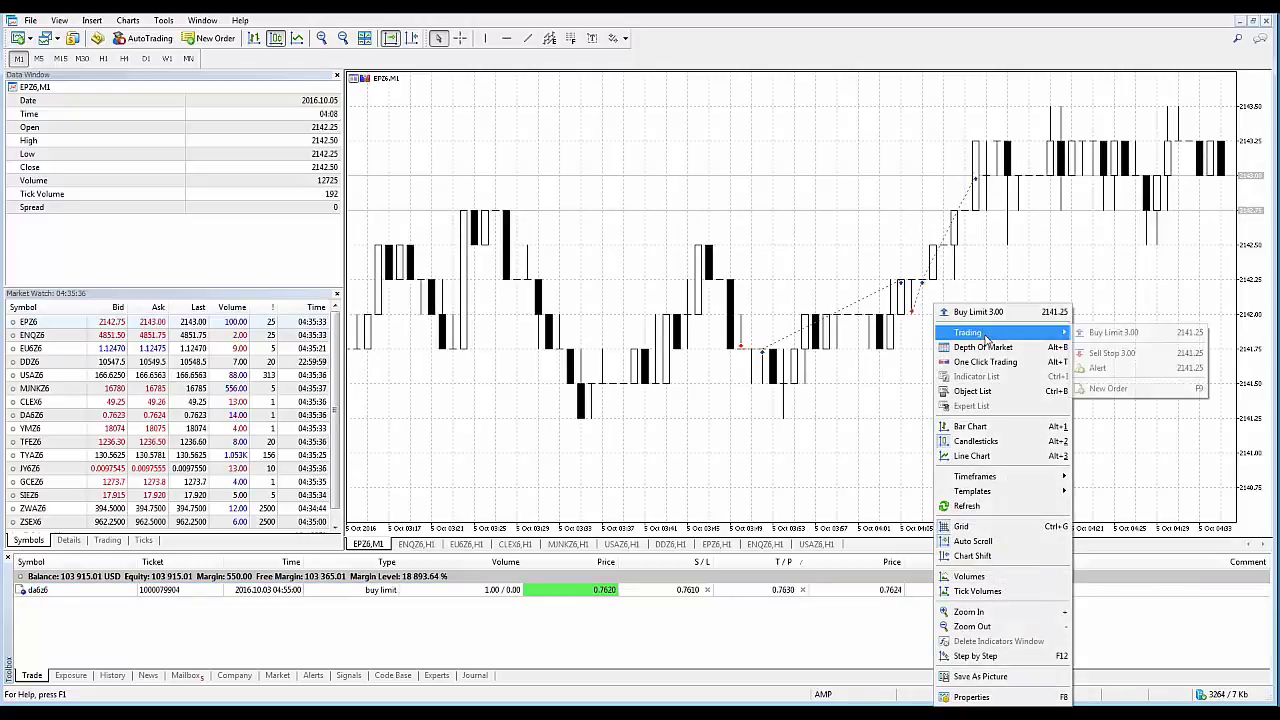
mouse_move(986, 334)
click(1100, 335)
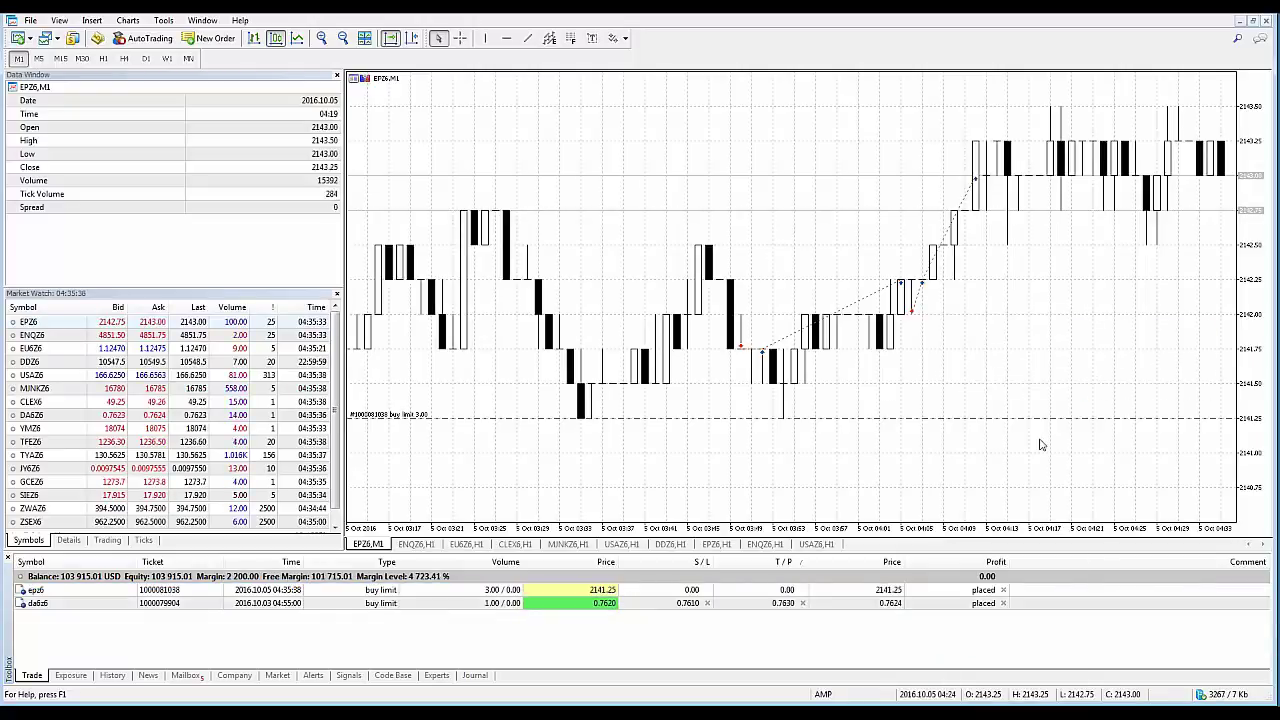
right_click(953, 458)
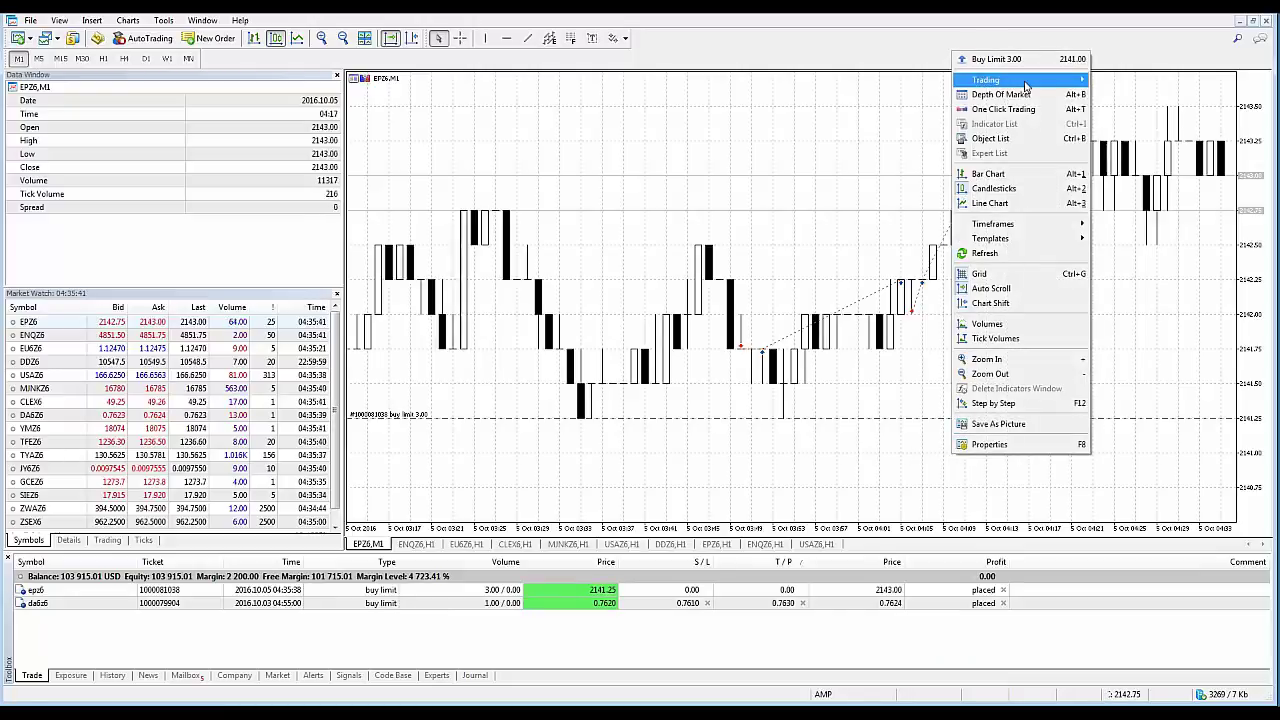
mouse_move(1000, 80)
click(1140, 95)
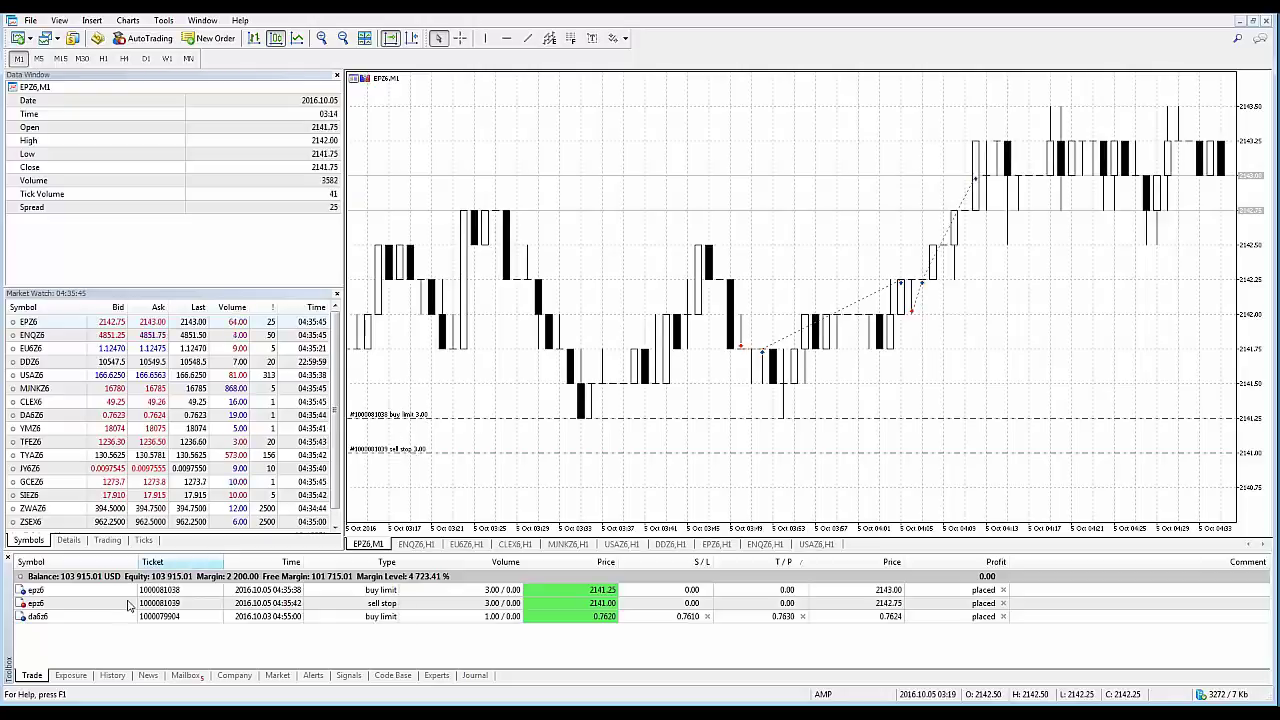
click(70, 590)
click(63, 602)
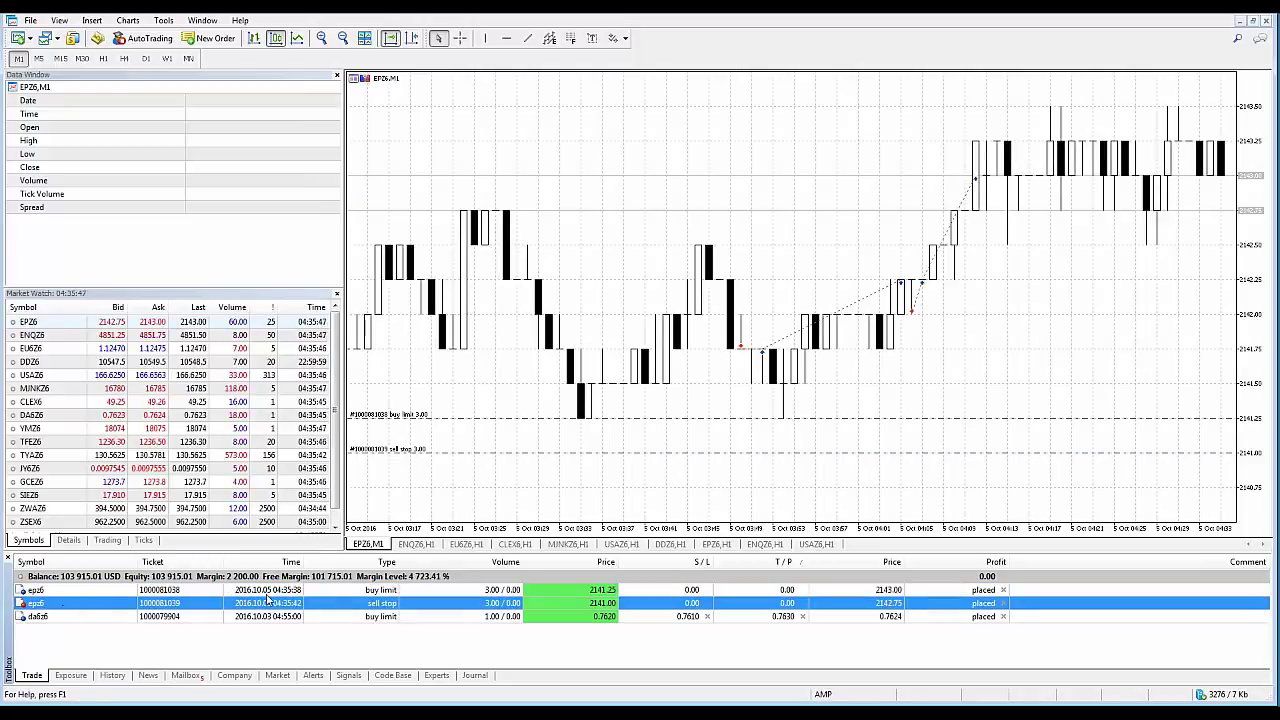
click(370, 592)
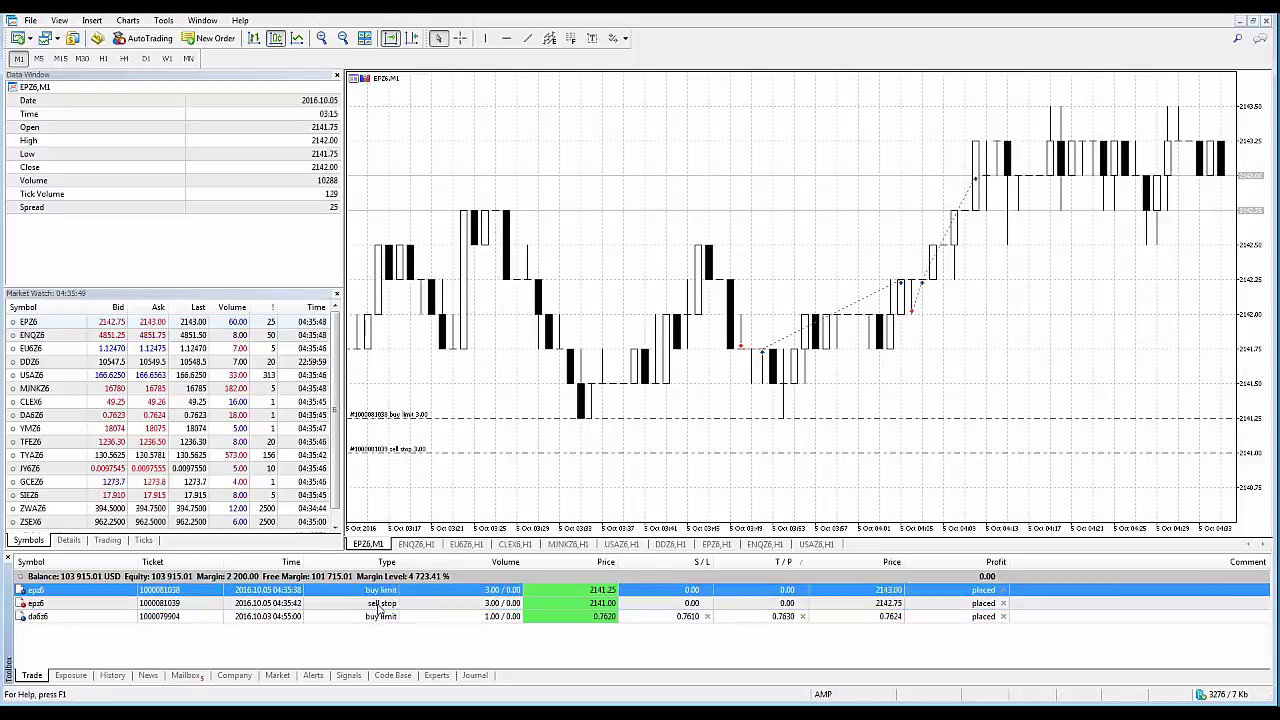
click(582, 604)
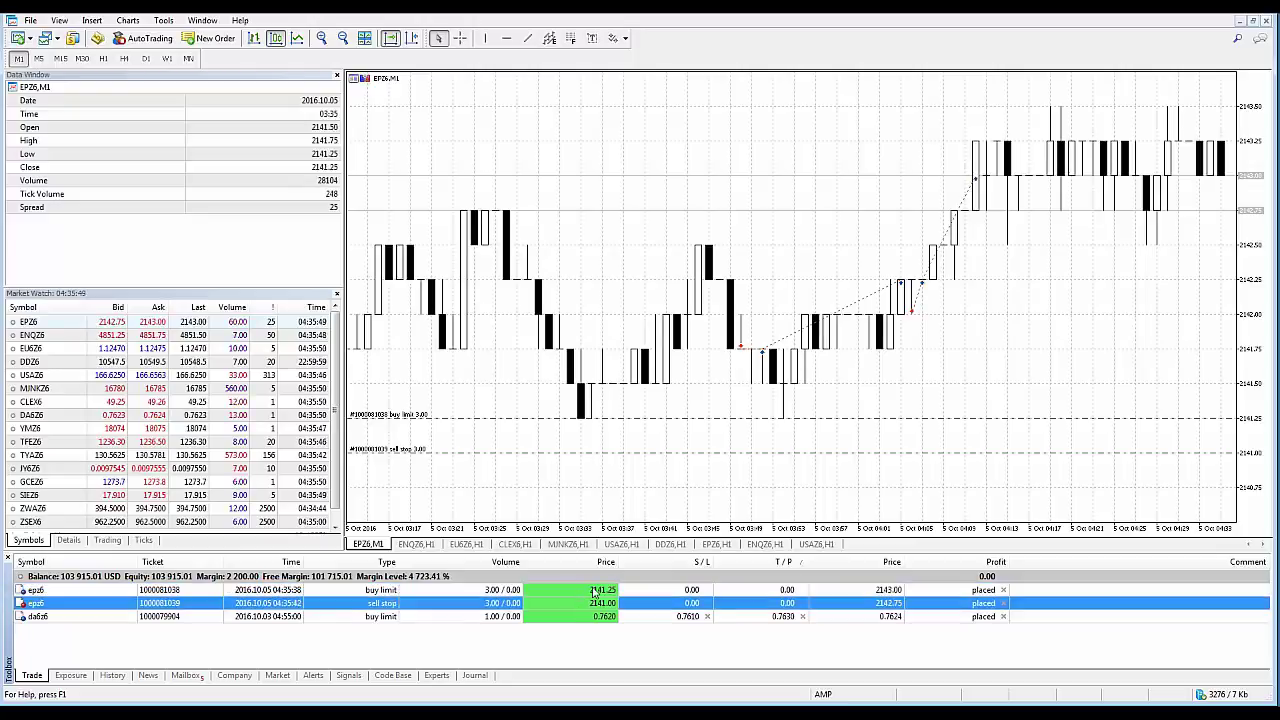
In the sell stop's Modify dialog, step the price down to 2140.75 and apply it.
right_click(617, 459)
click(650, 464)
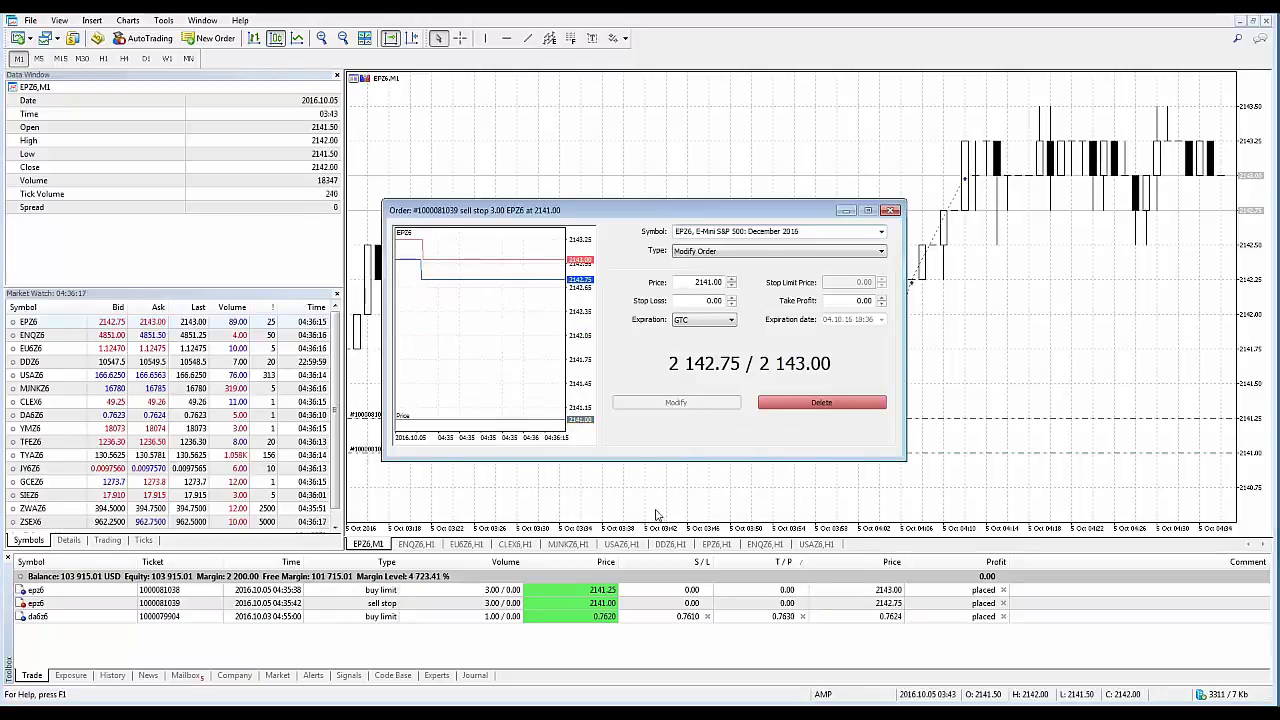
drag(695, 211, 638, 156)
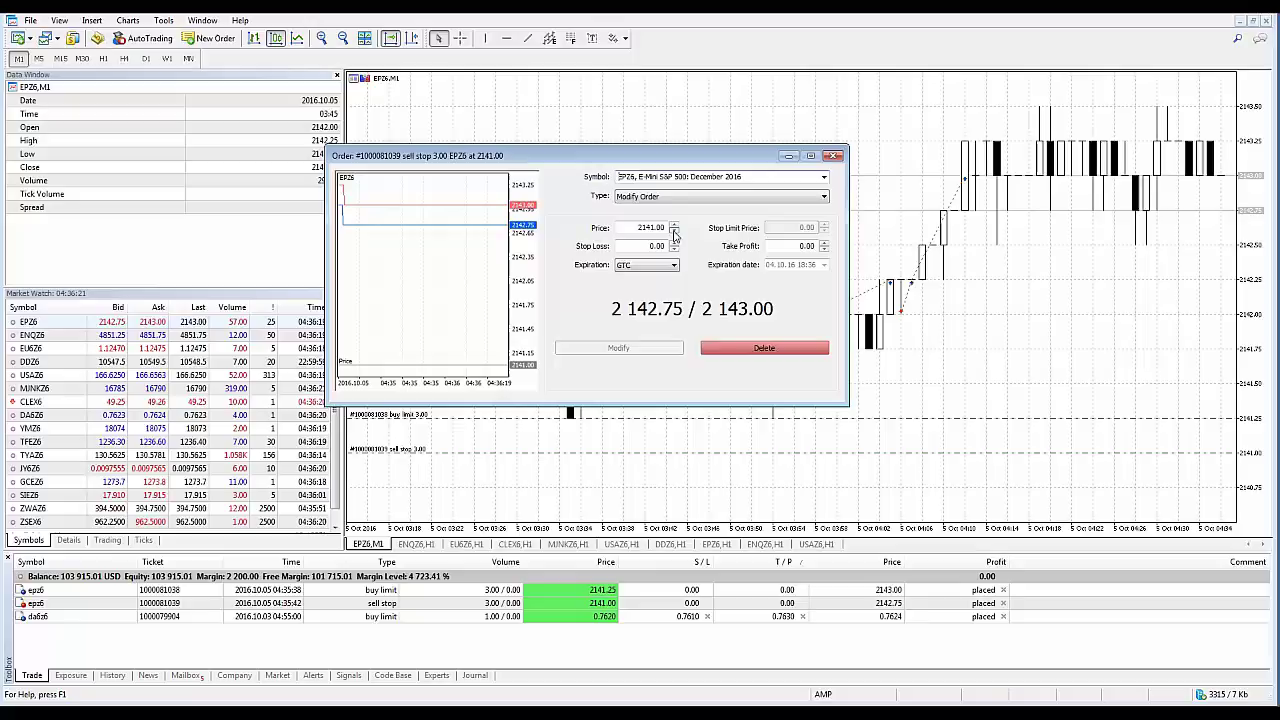
drag(746, 158, 704, 156)
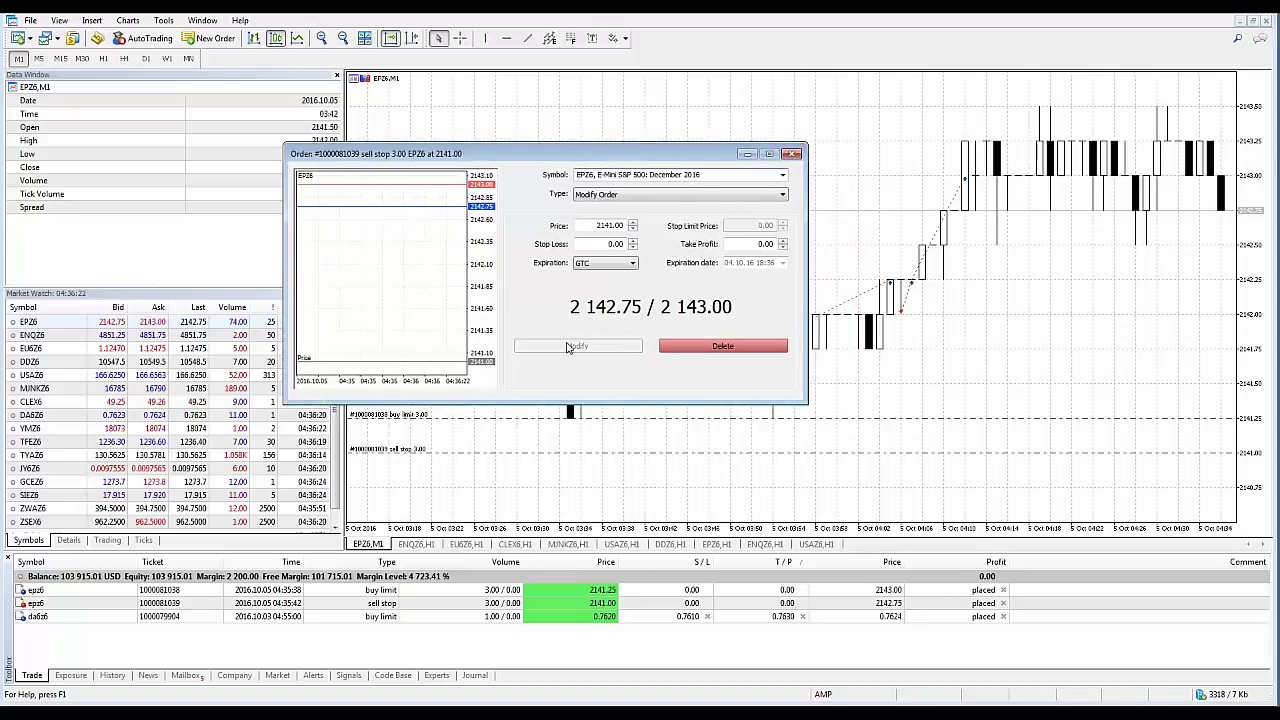
click(632, 229)
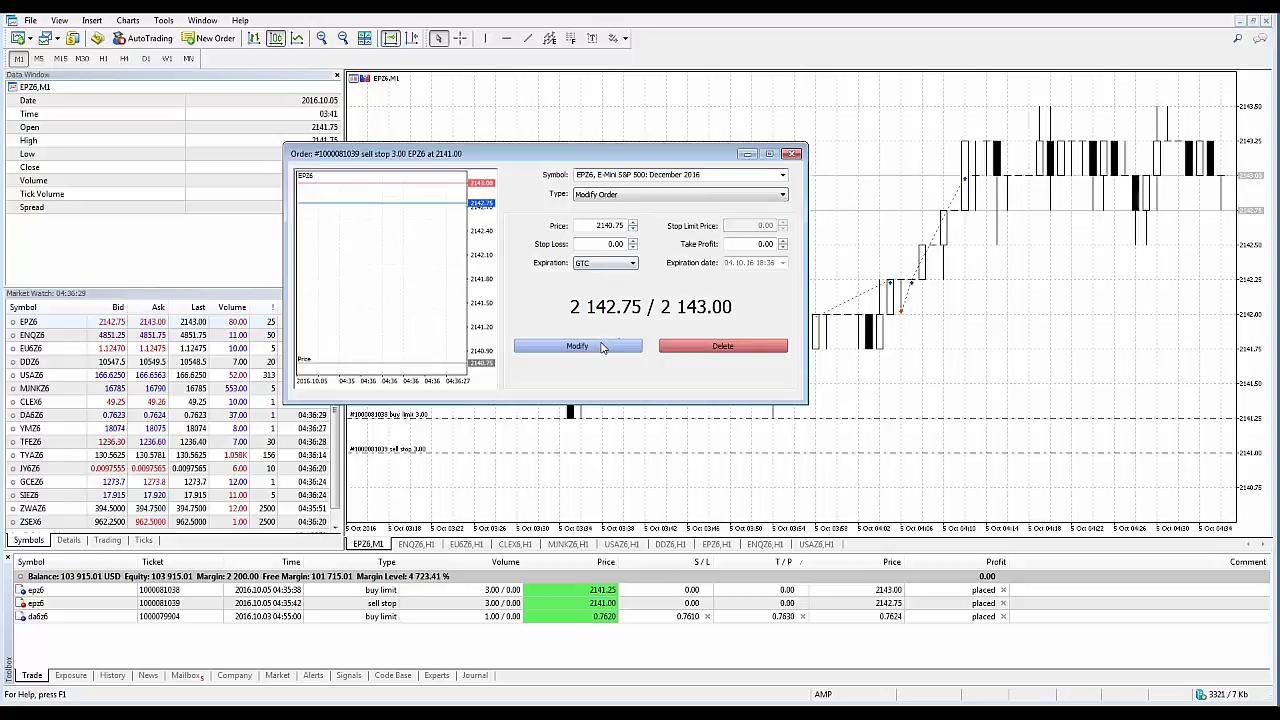
click(633, 223)
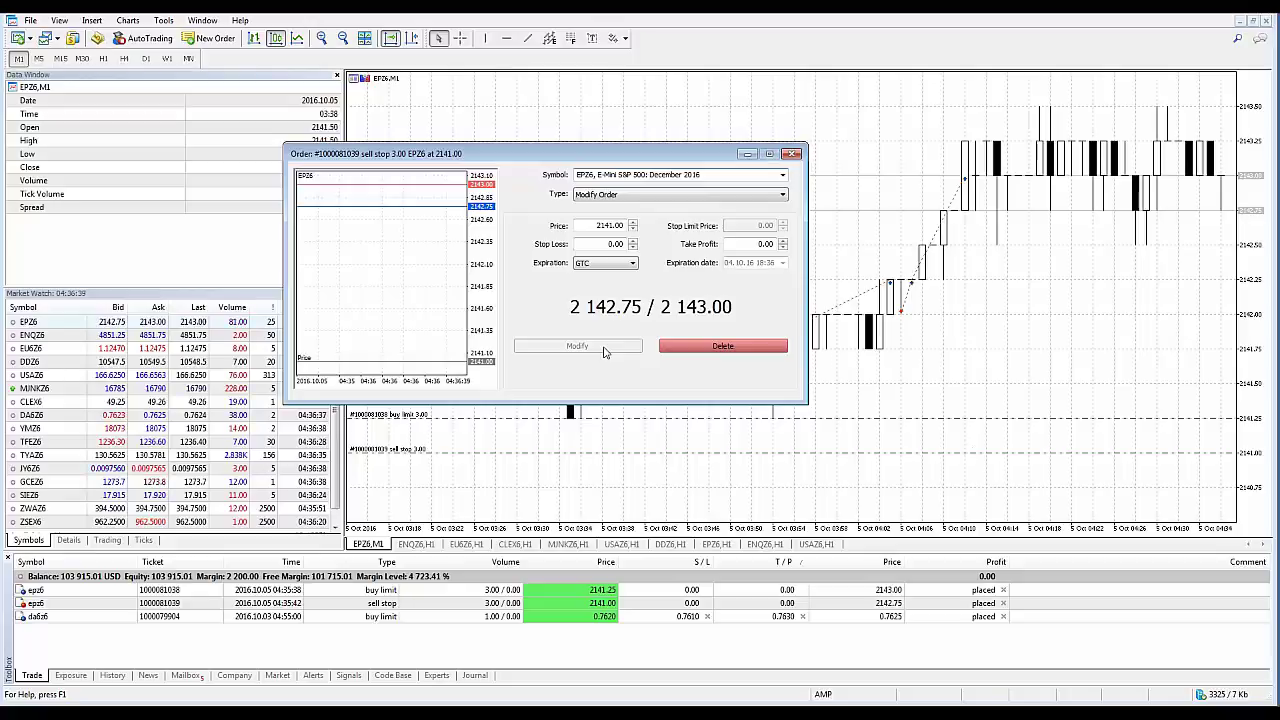
click(632, 229)
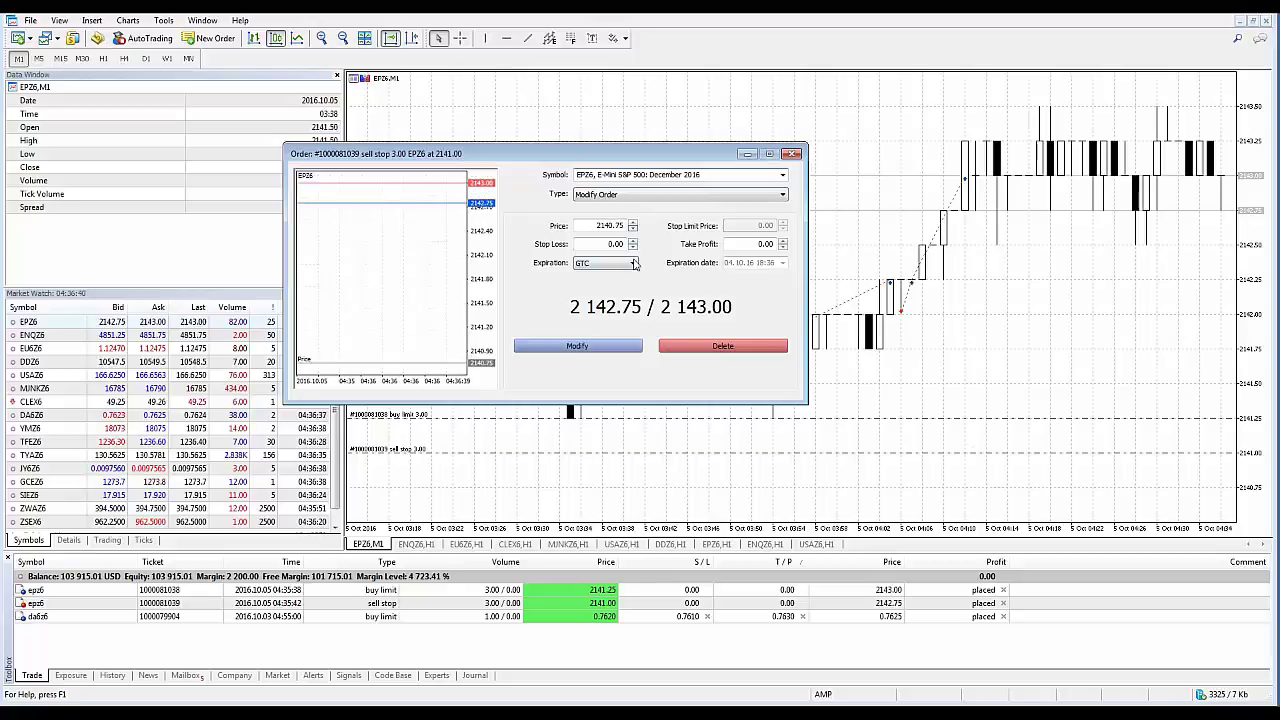
click(600, 347)
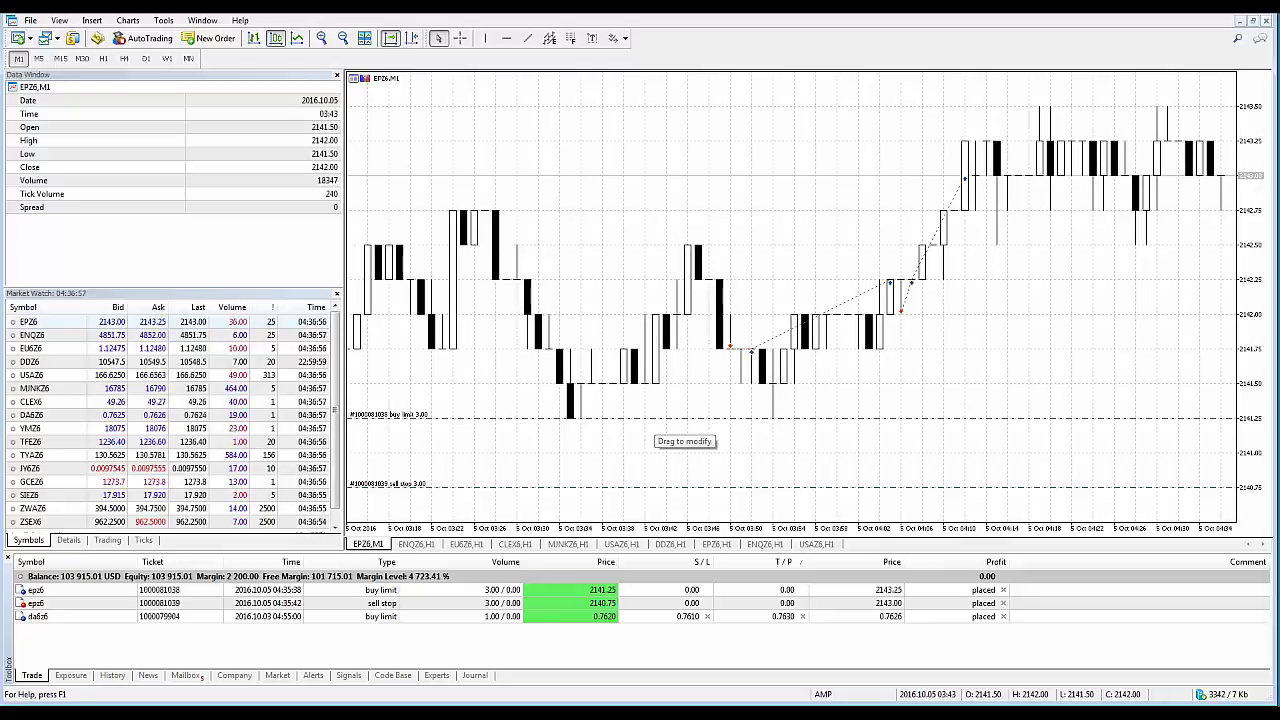
Raise the EPZ6 buy limit two steps to 2141.75 via Modify, then reopen its order settings.
right_click(651, 440)
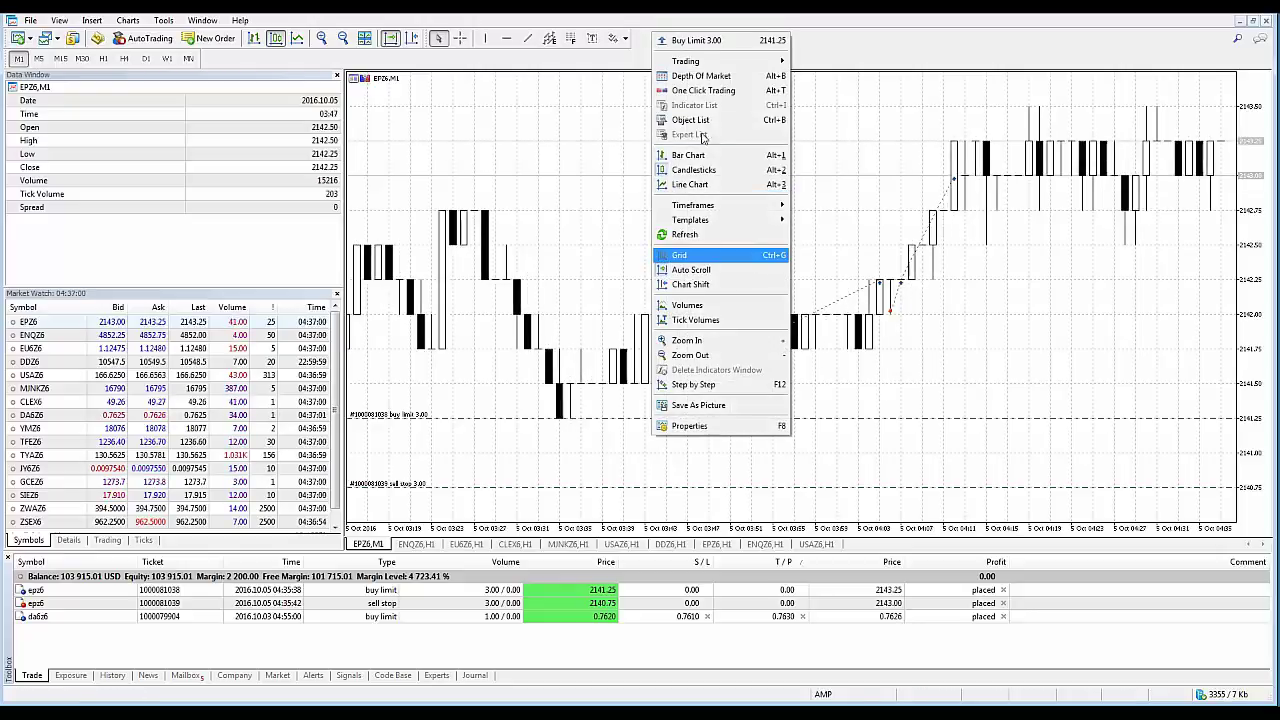
mouse_move(693, 205)
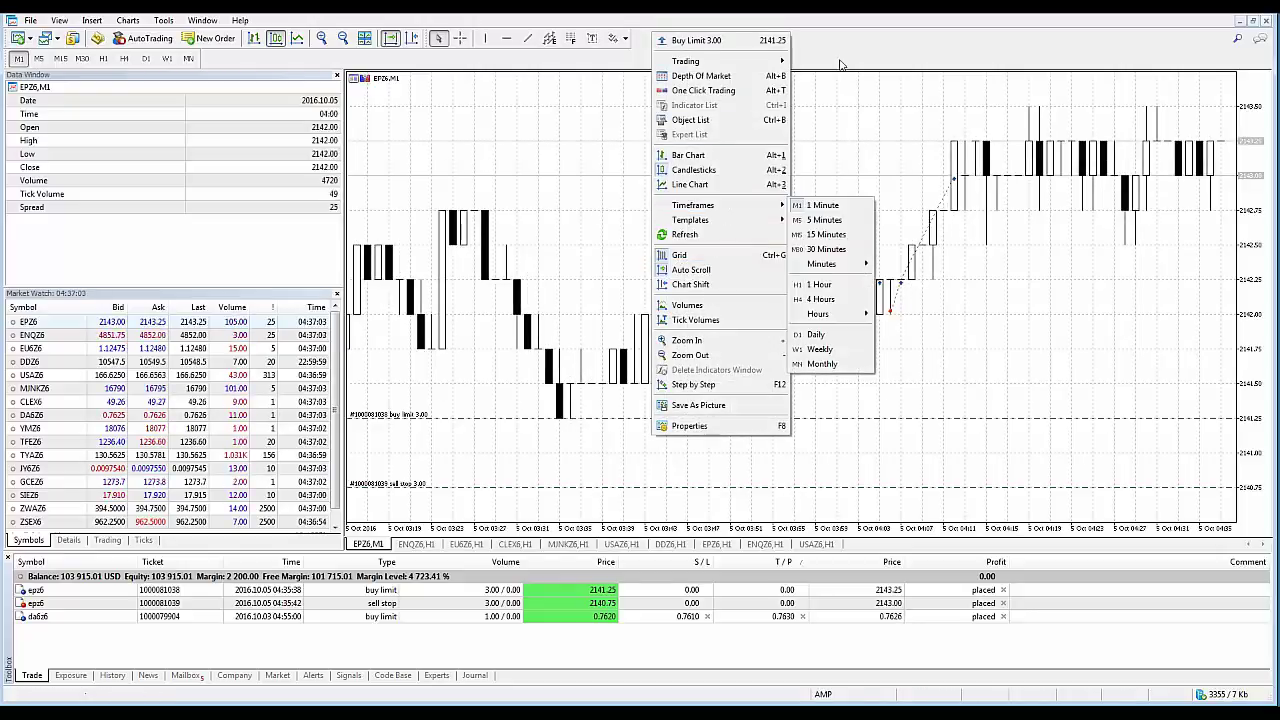
click(775, 255)
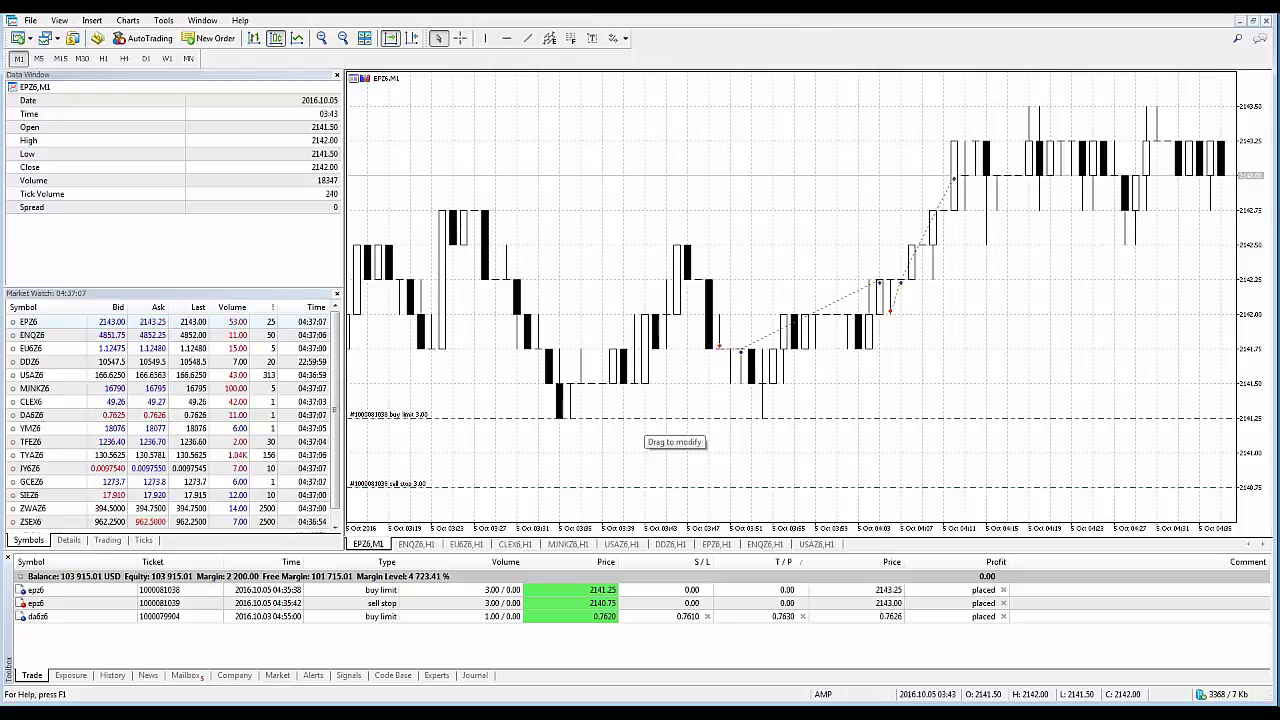
right_click(645, 416)
click(665, 427)
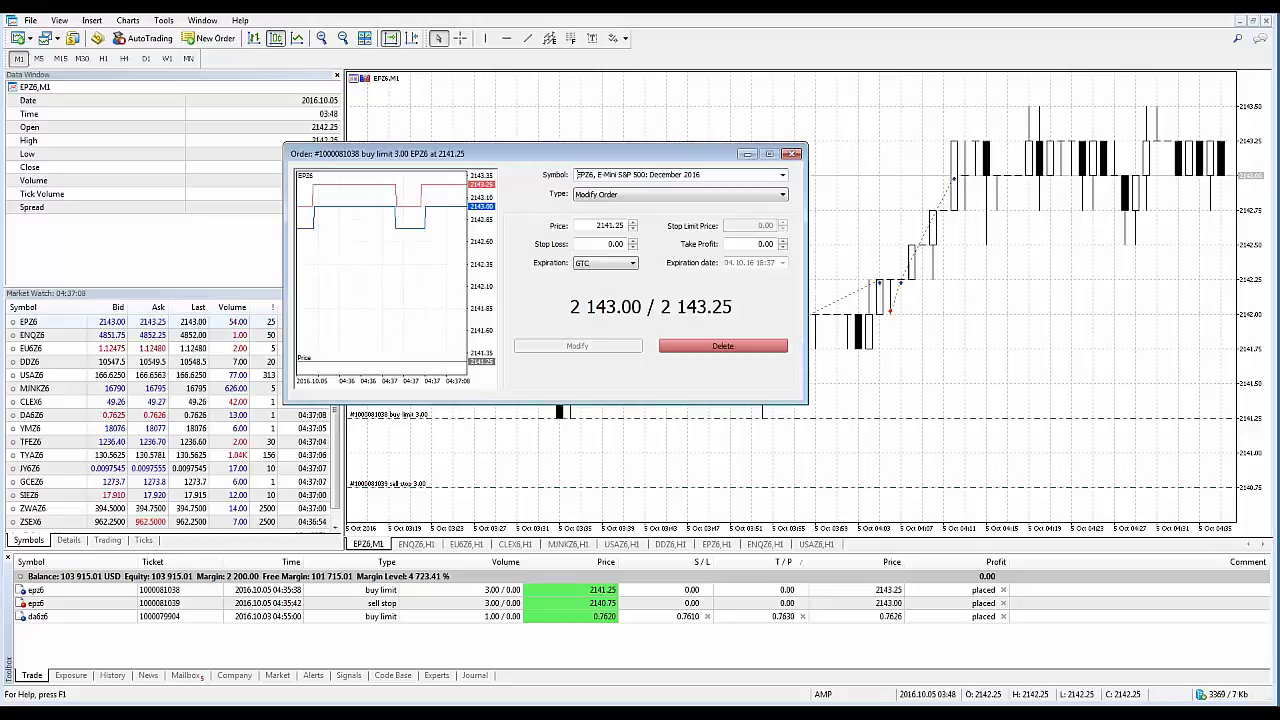
click(632, 222)
click(632, 222)
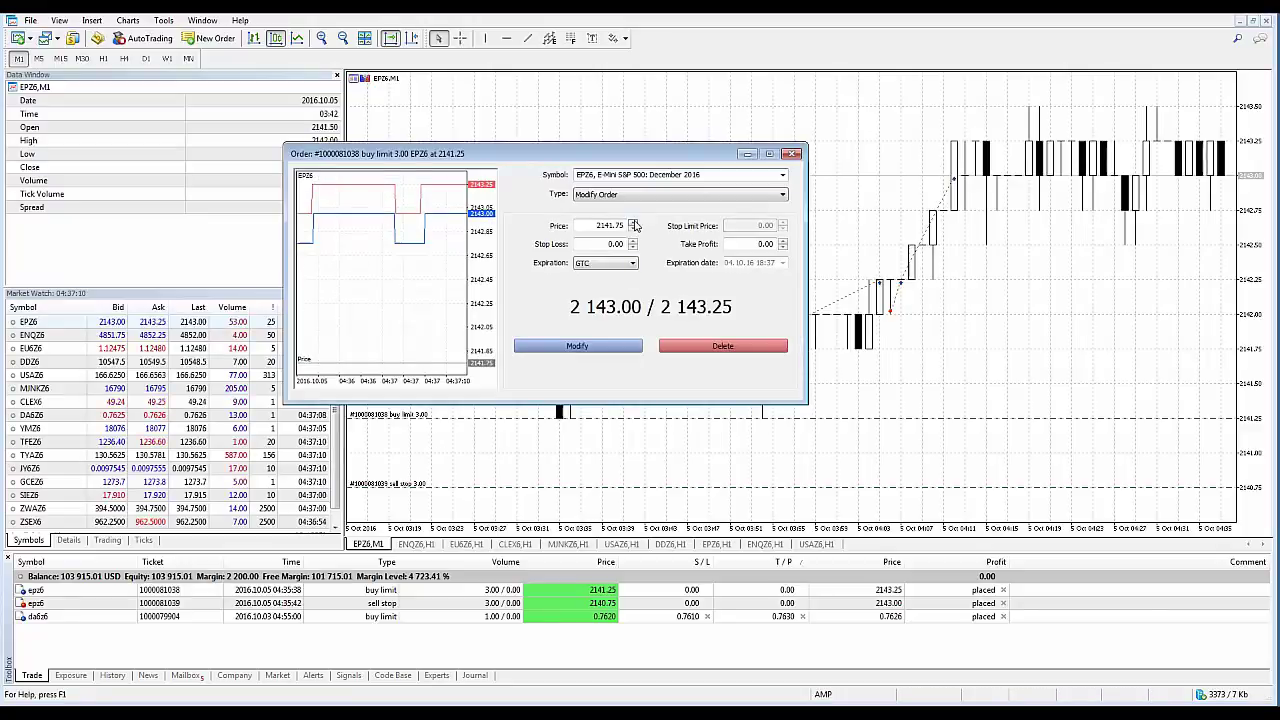
click(598, 349)
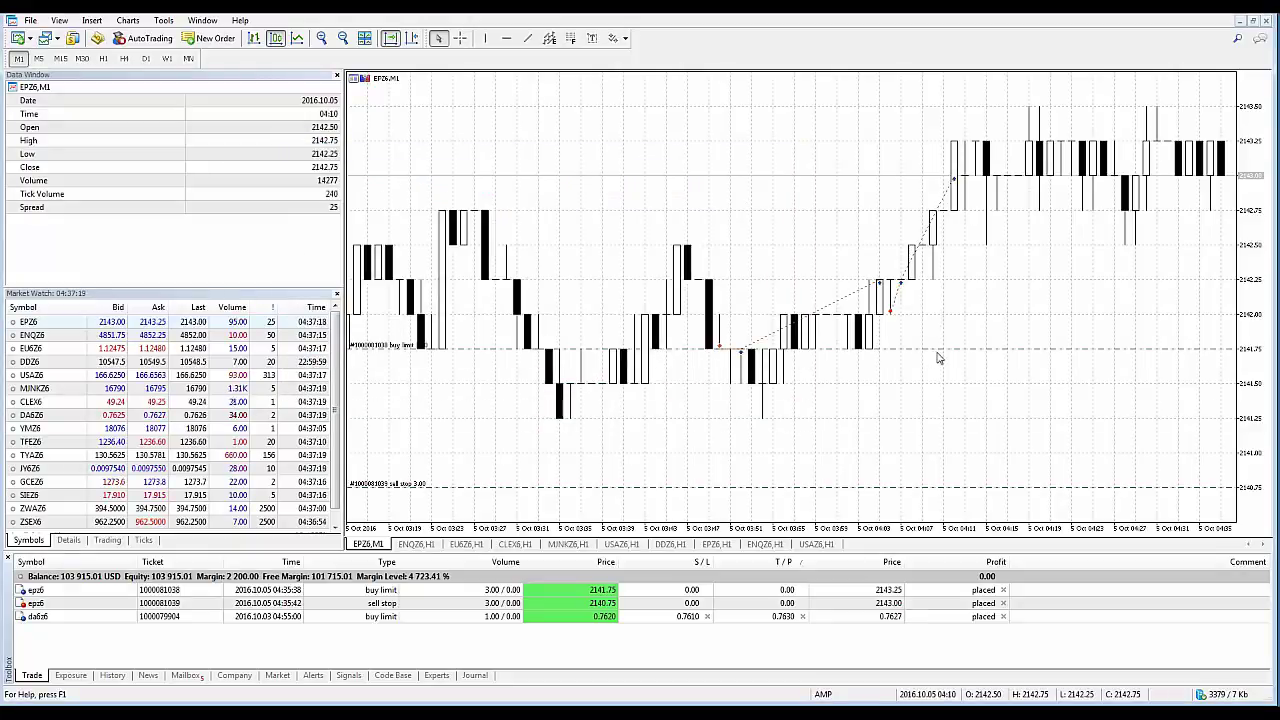
right_click(938, 357)
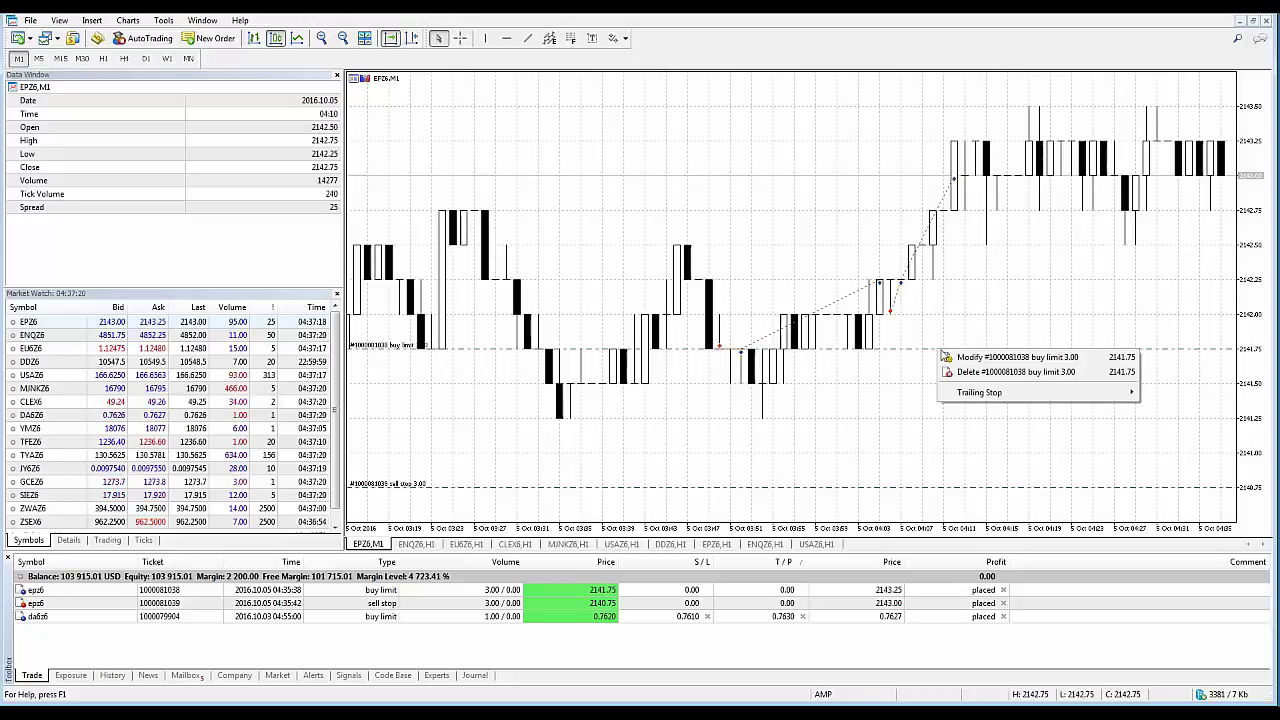
click(945, 357)
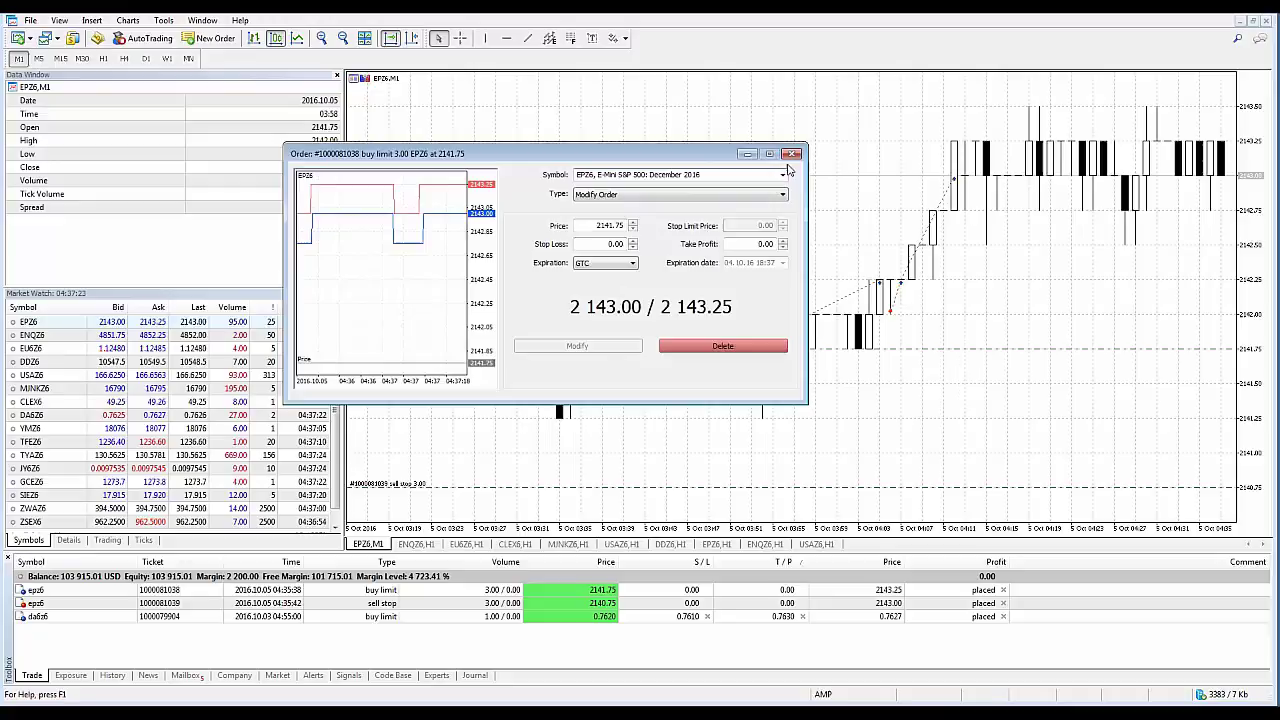
Close the order dialog, then drag the sell stop line to 2141.00 and the buy limit line to 2141.25.
click(792, 154)
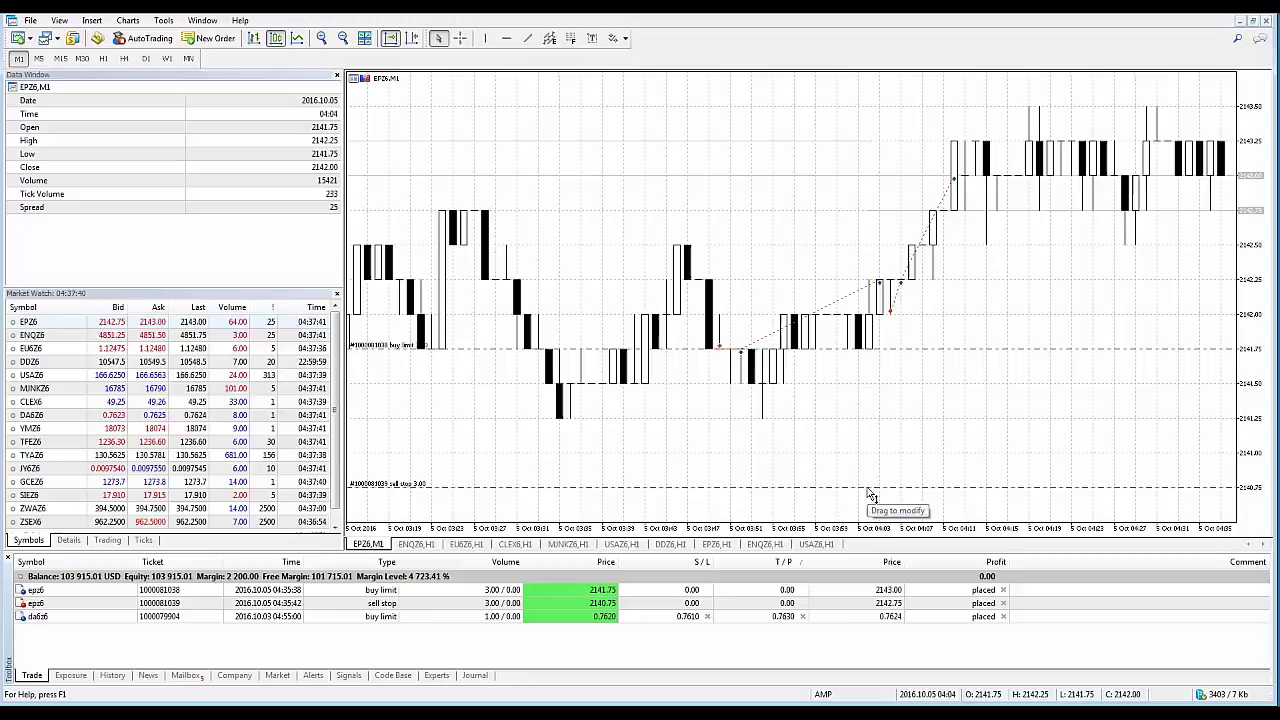
drag(870, 493, 868, 457)
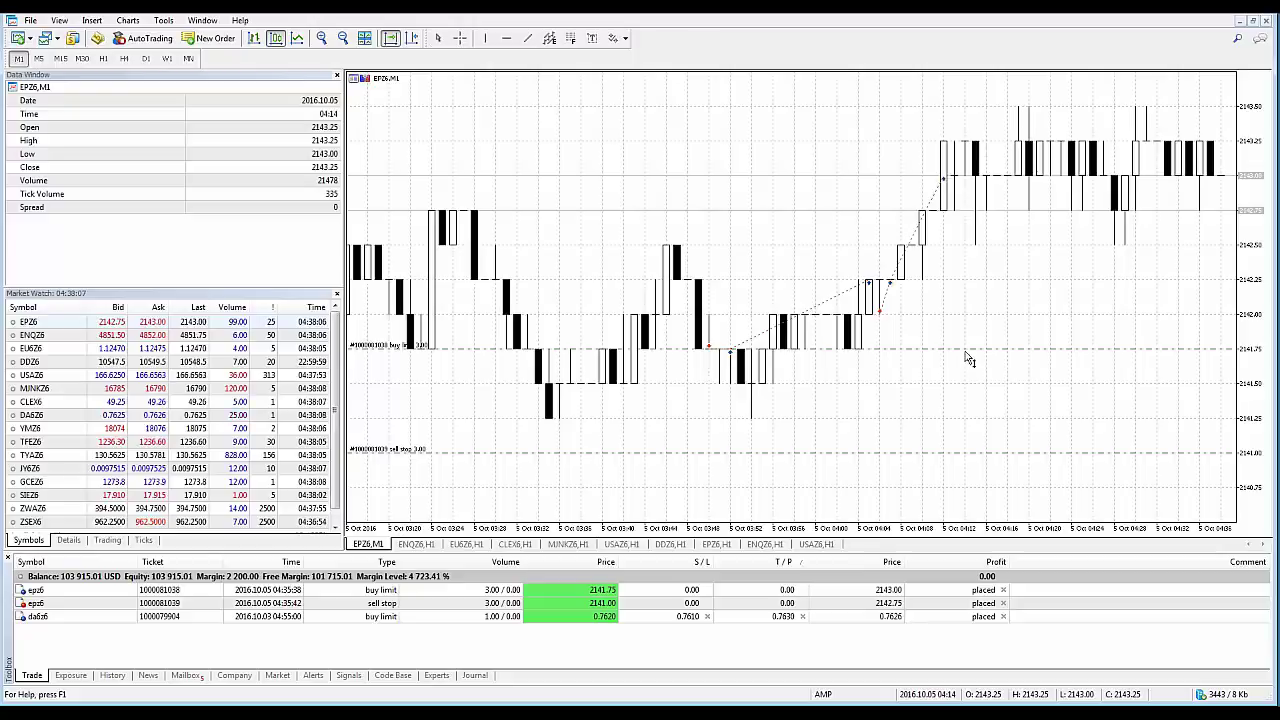
drag(966, 352, 972, 423)
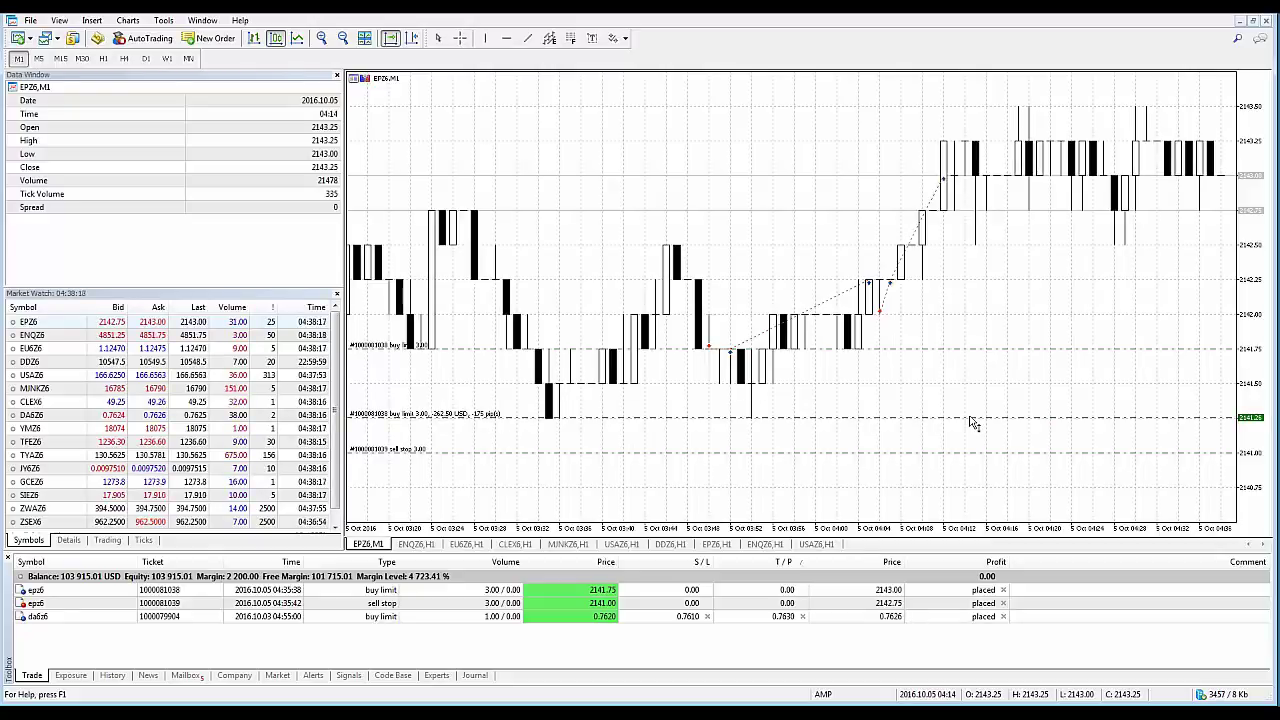
drag(972, 423, 972, 423)
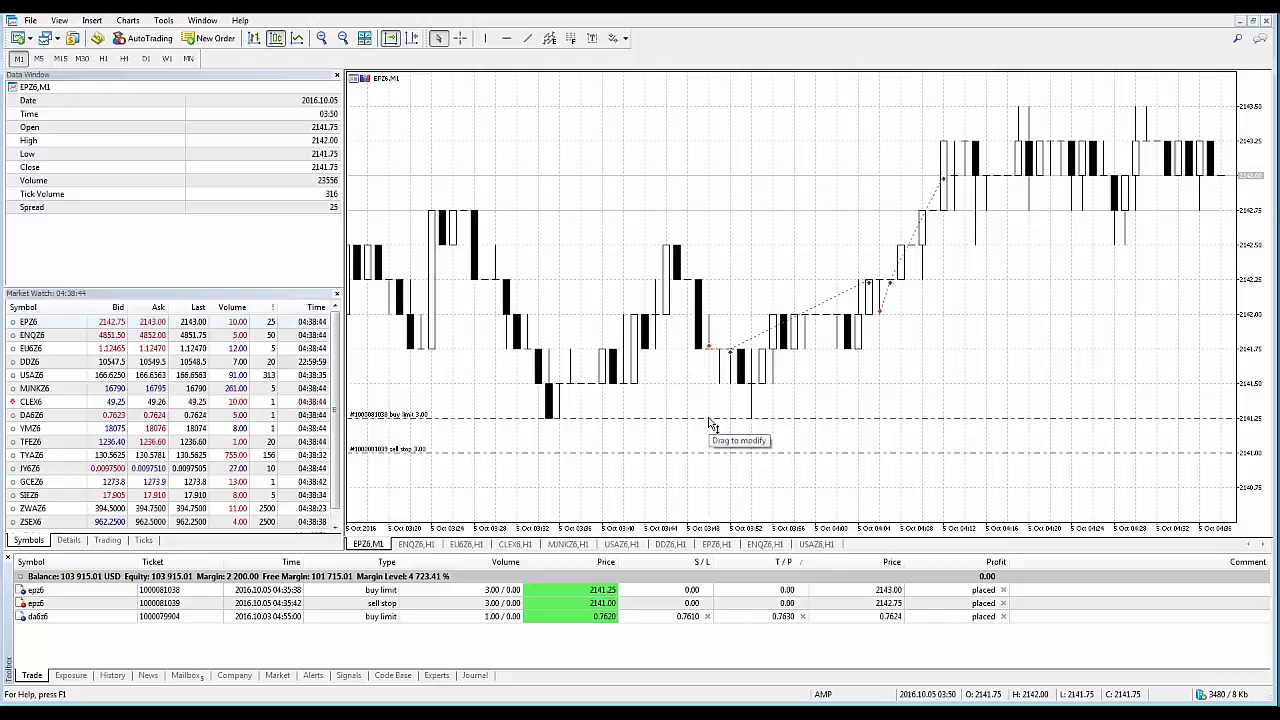
Delete the 3.00-lot EPZ6 buy limit and sell stop orders from their chart lines.
right_click(712, 425)
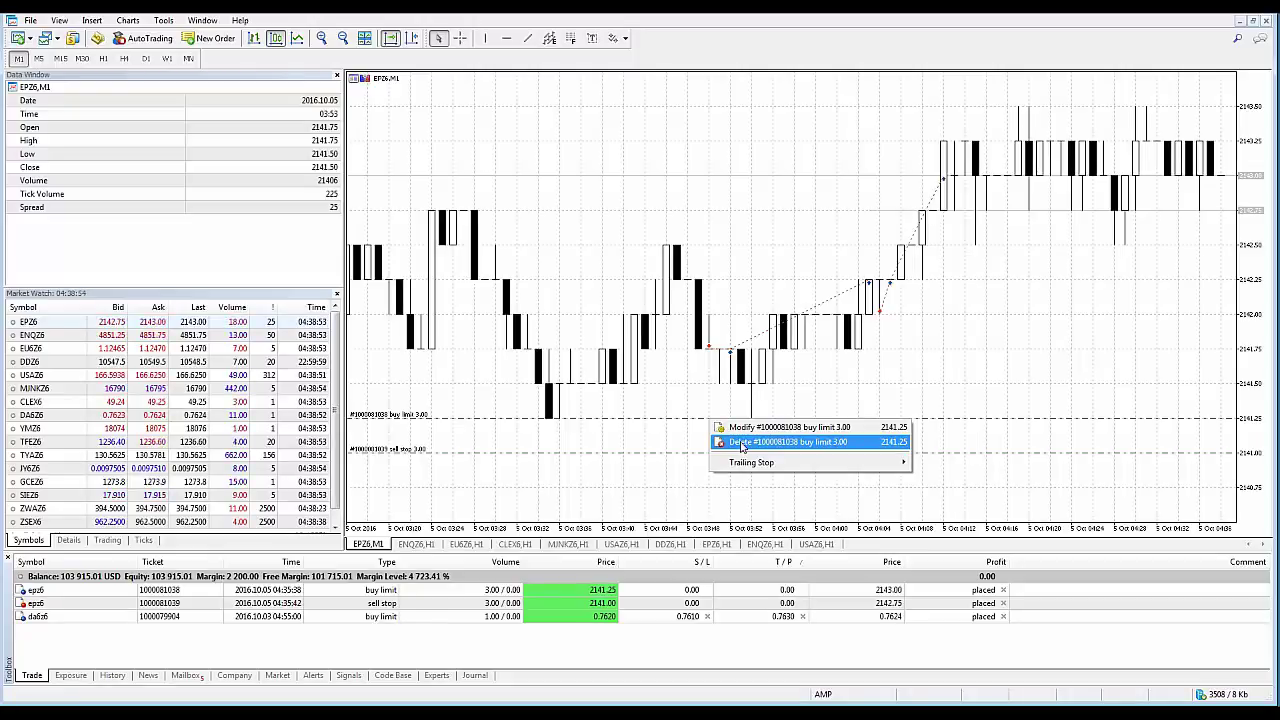
click(742, 447)
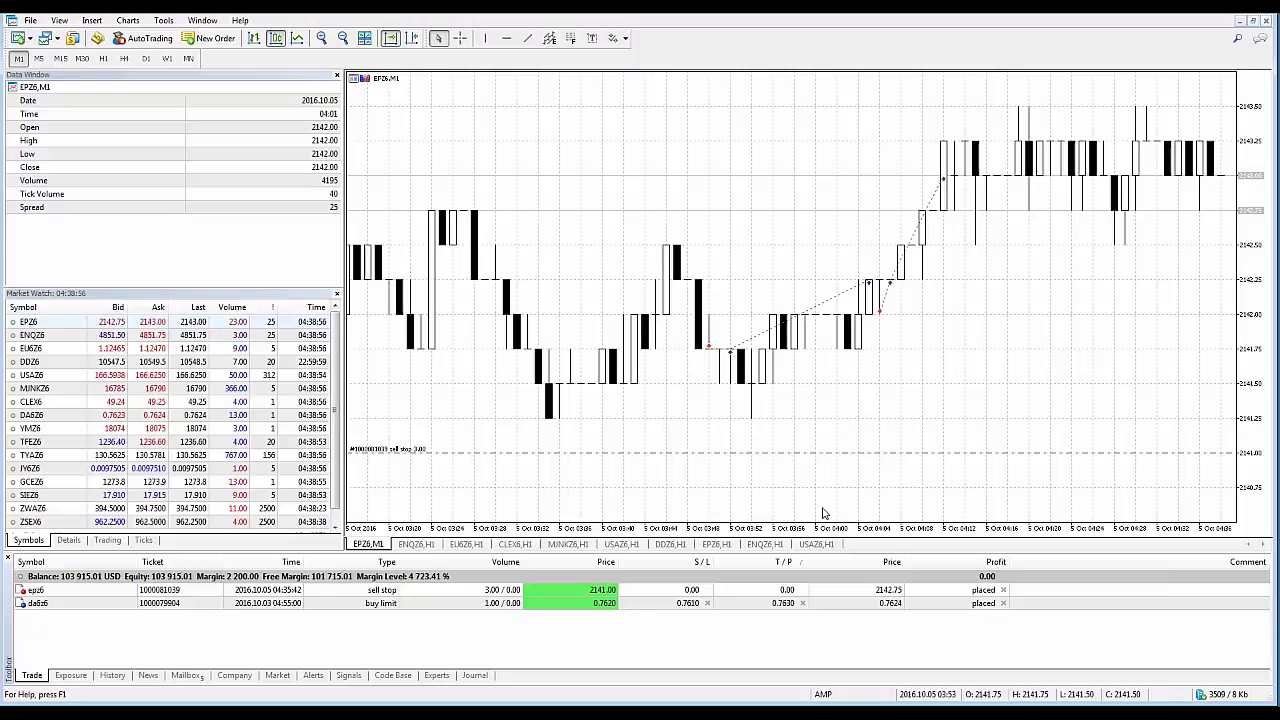
right_click(794, 454)
click(820, 478)
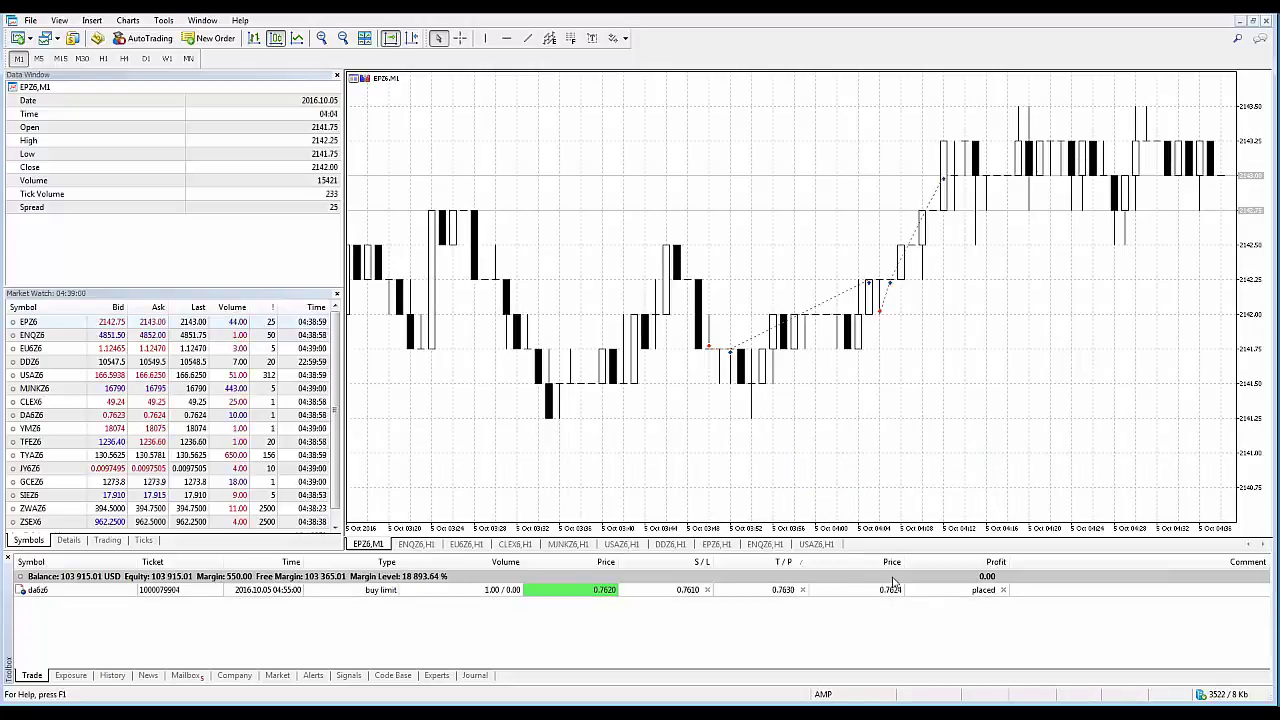